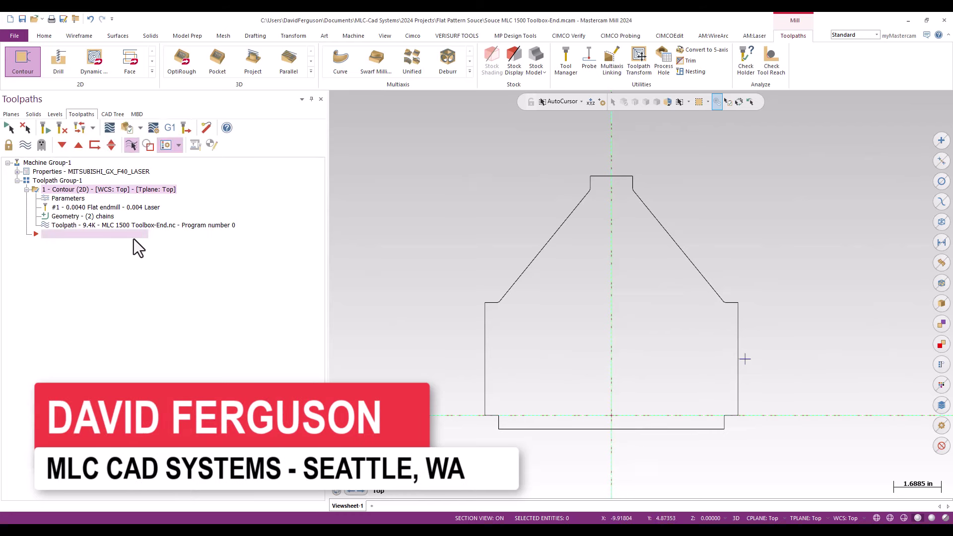
# - Make the handle level the active level and show only its geometry, with the side level hidden
pyautogui.click(56, 115)
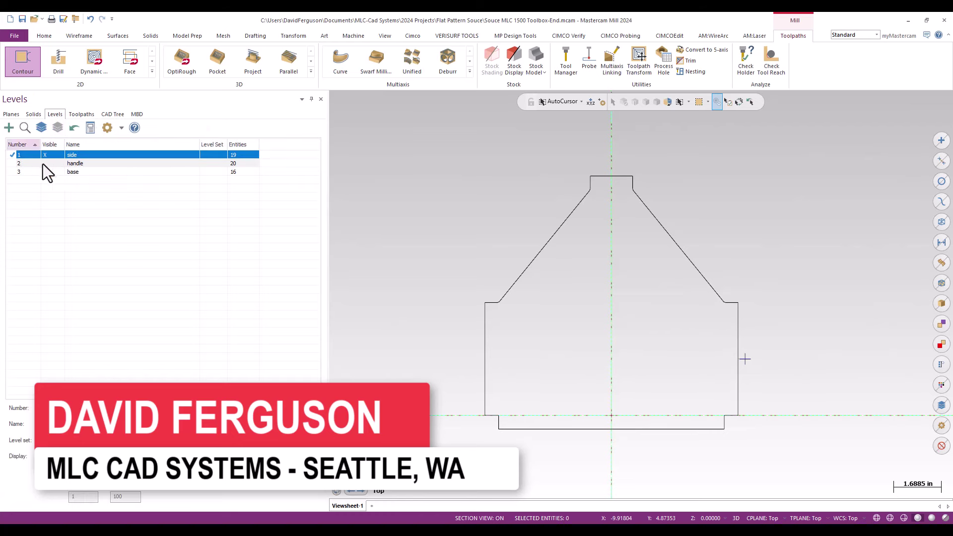
pyautogui.click(47, 163)
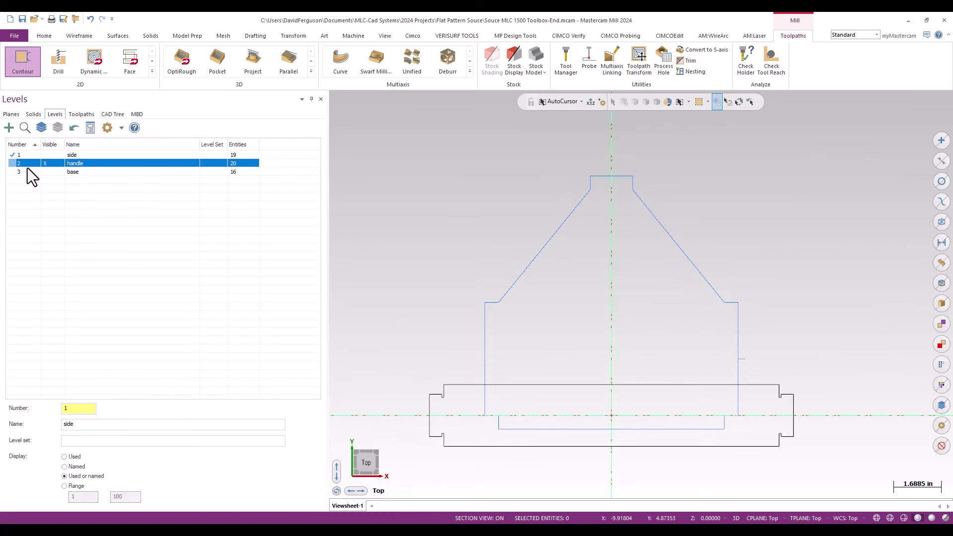
pyautogui.click(13, 164)
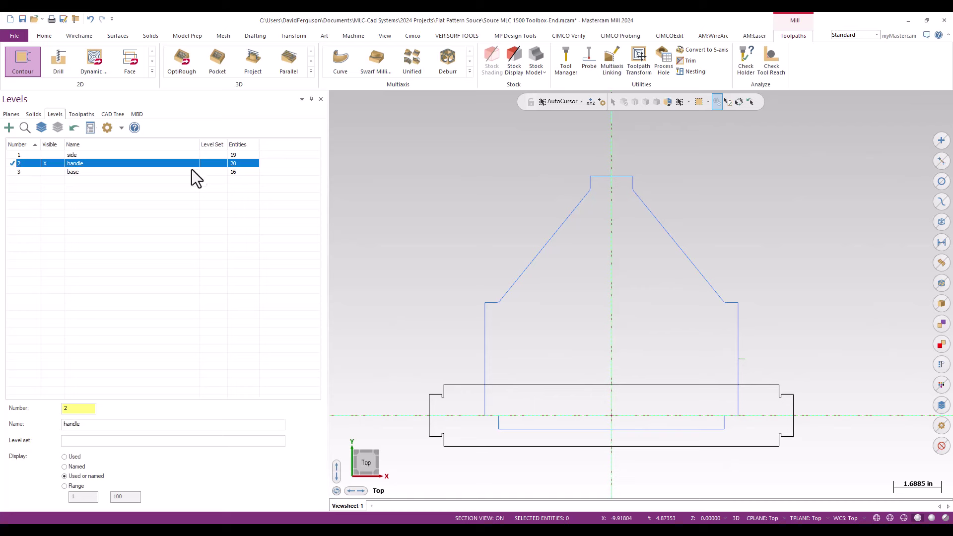
pyautogui.scroll(-2, 649, 218)
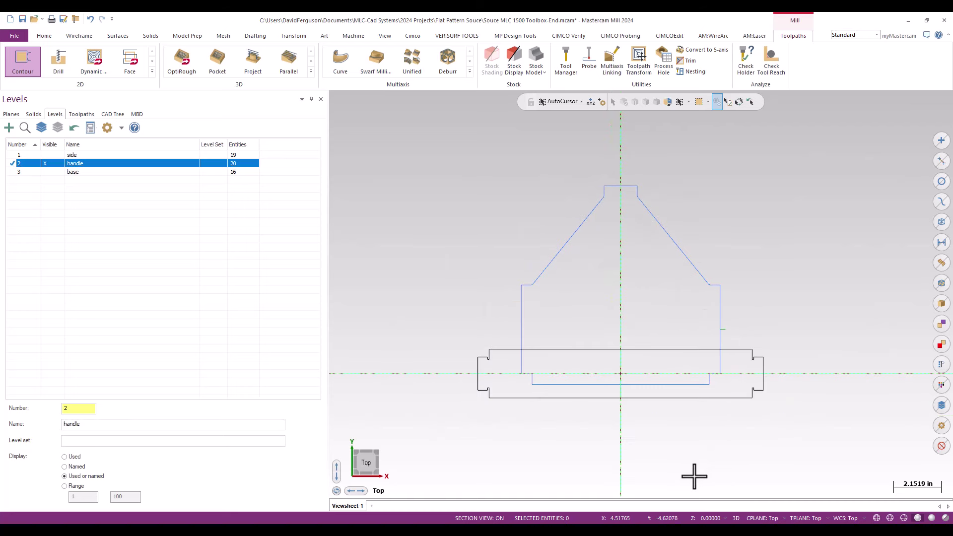
pyautogui.scroll(2, 818, 407)
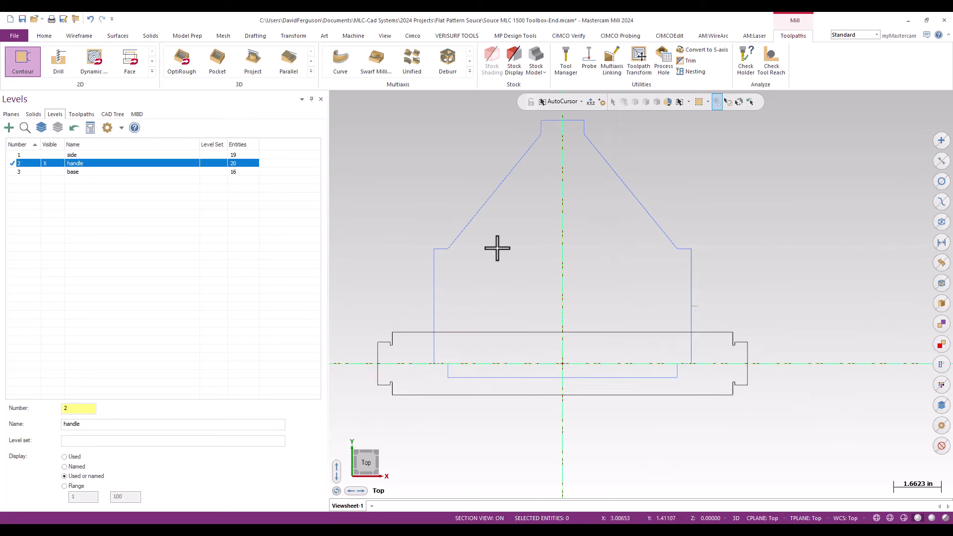
# - Create a point 0.25 in outward along X from the midpoint of the handle outline's right end edge
pyautogui.click(83, 37)
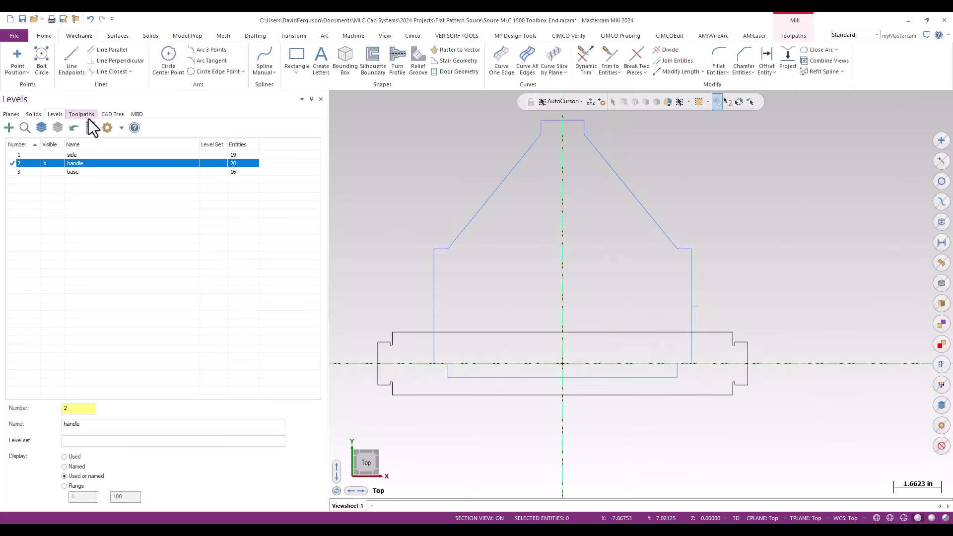
pyautogui.click(17, 59)
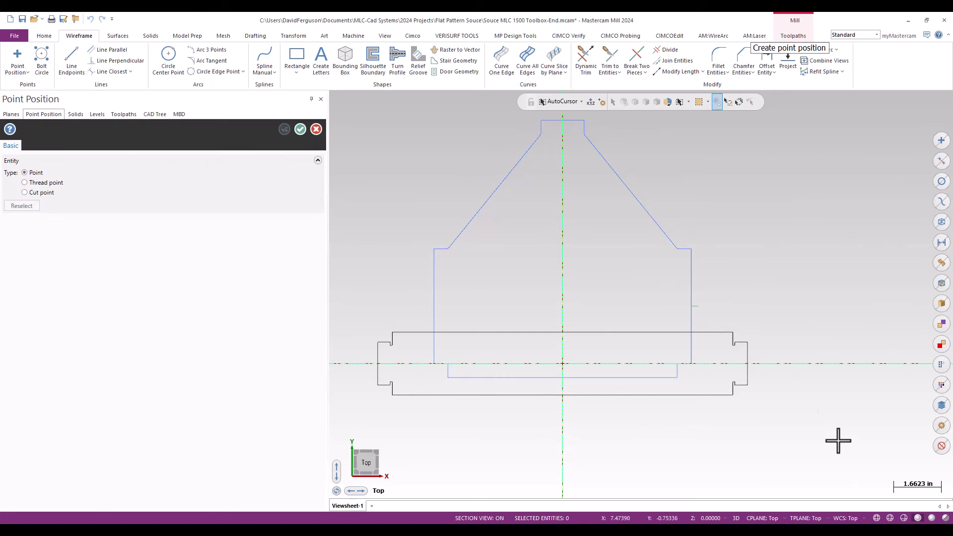
pyautogui.scroll(1, 777, 387)
pyautogui.scroll(1, 777, 388)
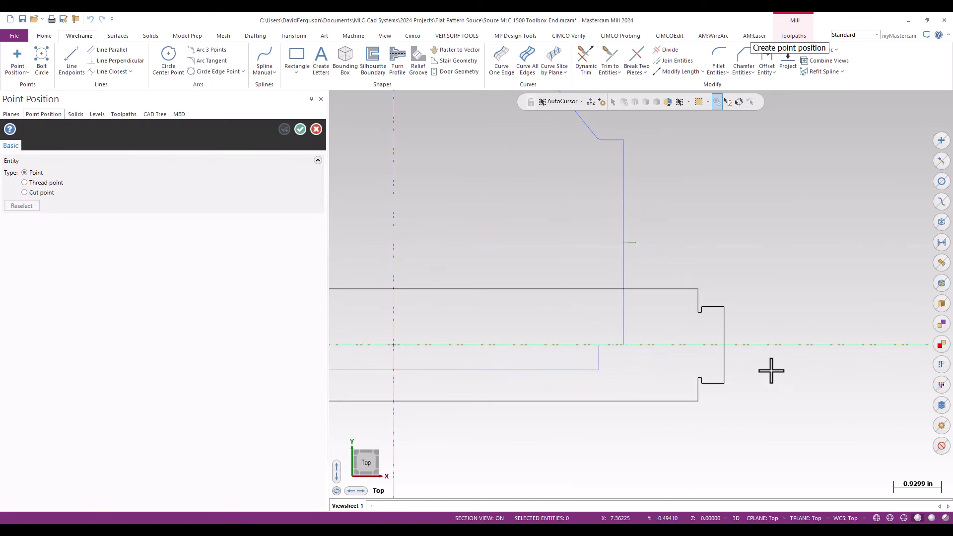
pyautogui.keyDown('shift'); pyautogui.click(724, 345); pyautogui.keyUp('shift')
pyautogui.click(765, 345)
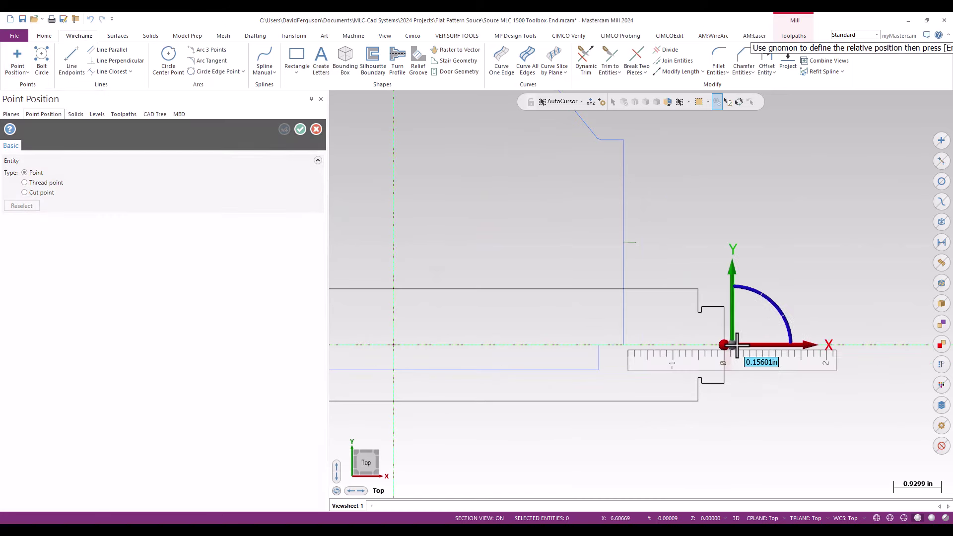
pyautogui.write('.25')
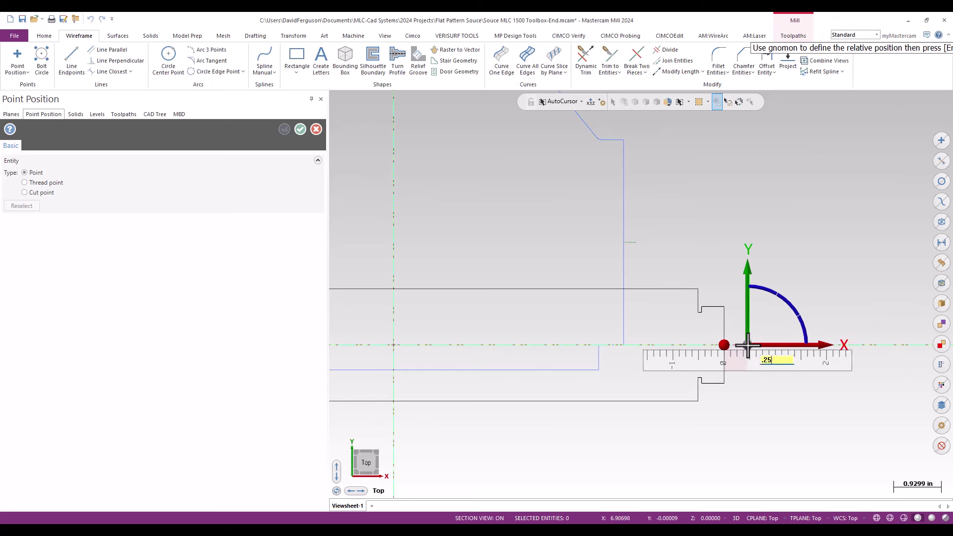
pyautogui.press('Return')
pyautogui.press('Return')
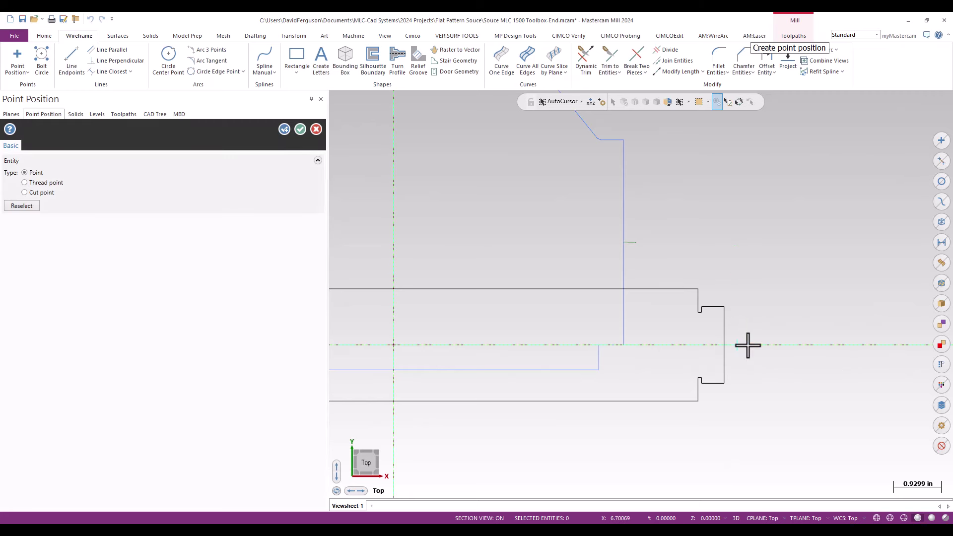
pyautogui.click(300, 129)
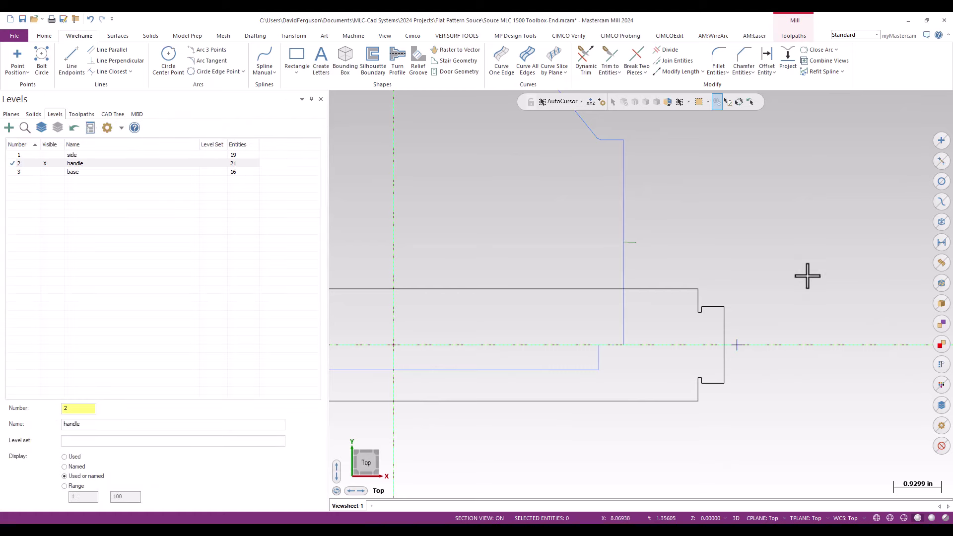
pyautogui.scroll(-3, 824, 271)
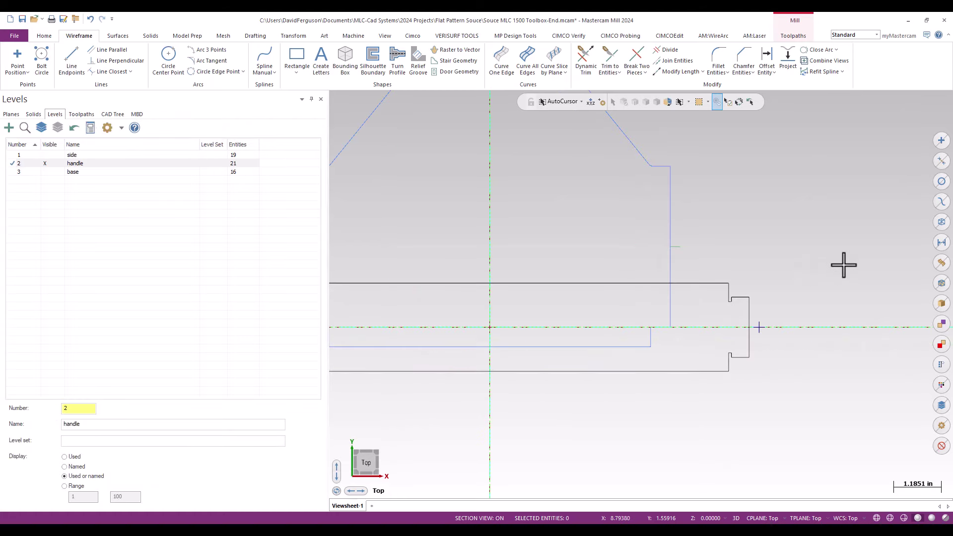
# - Bring up the chain geometry of the existing Contour (2D) operation for editing from its toolpath type parameters
pyautogui.click(88, 115)
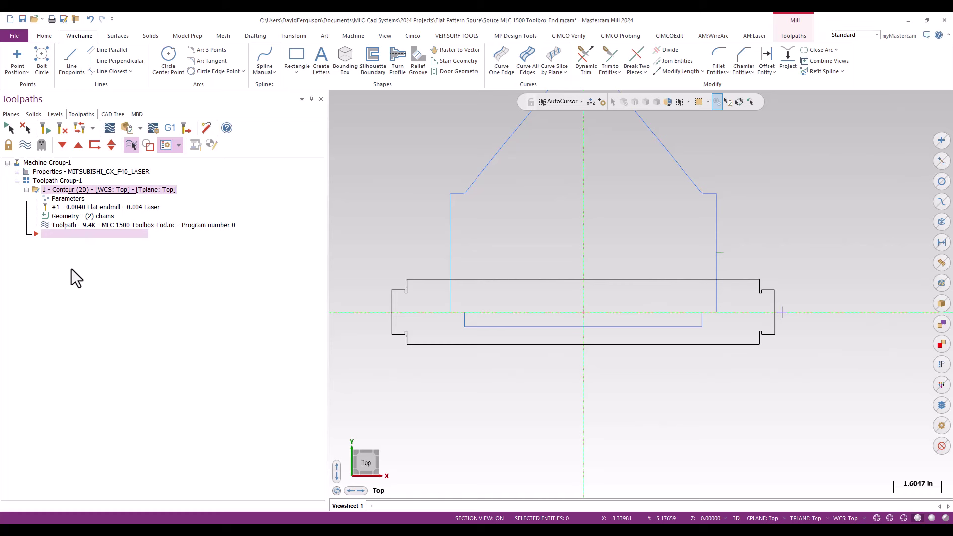
pyautogui.click(66, 217)
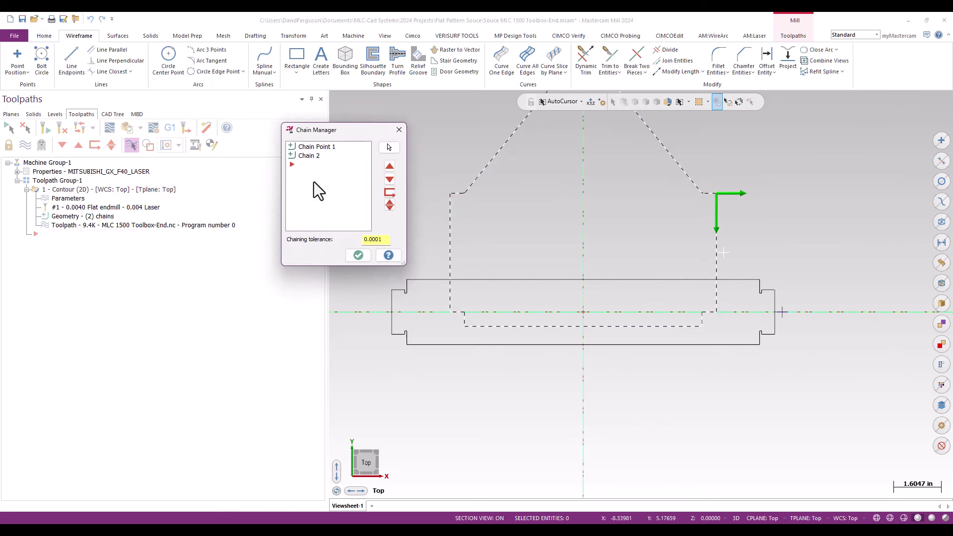
pyautogui.click(398, 129)
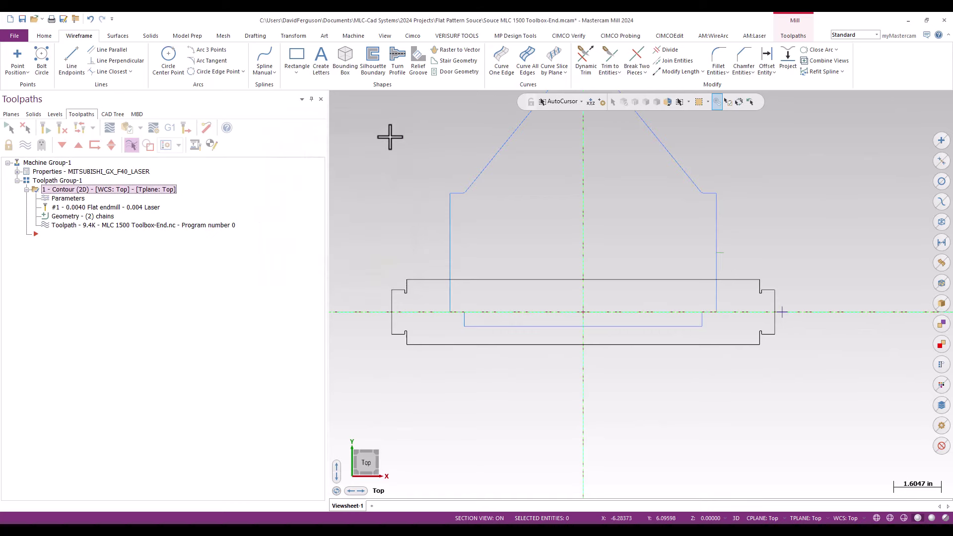
pyautogui.click(81, 199)
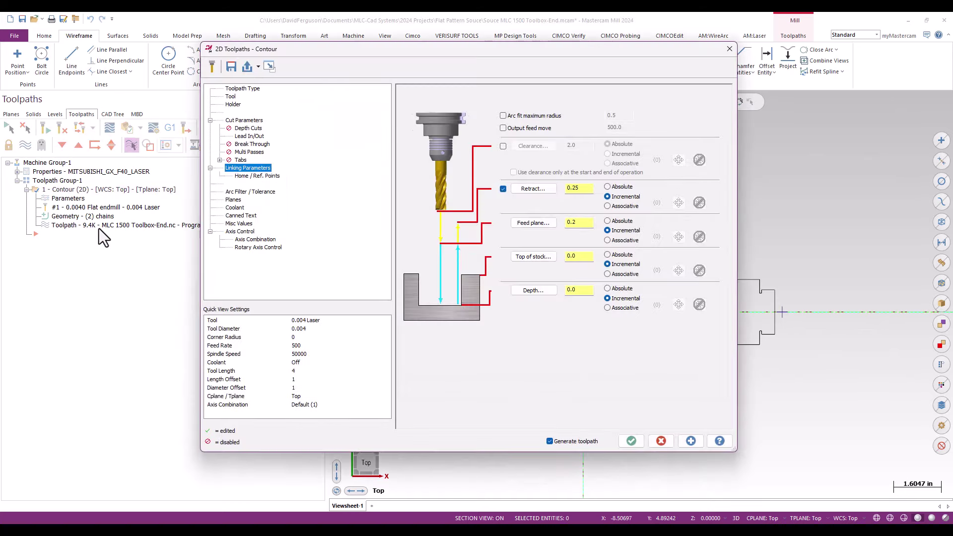
pyautogui.click(247, 88)
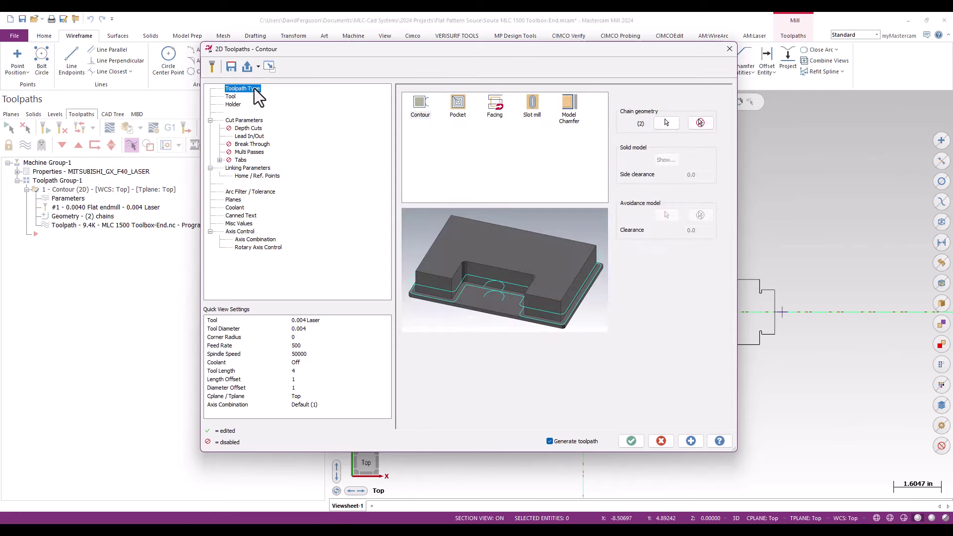
pyautogui.click(666, 123)
pyautogui.moveTo(361, 133); pyautogui.dragTo(327, 135)
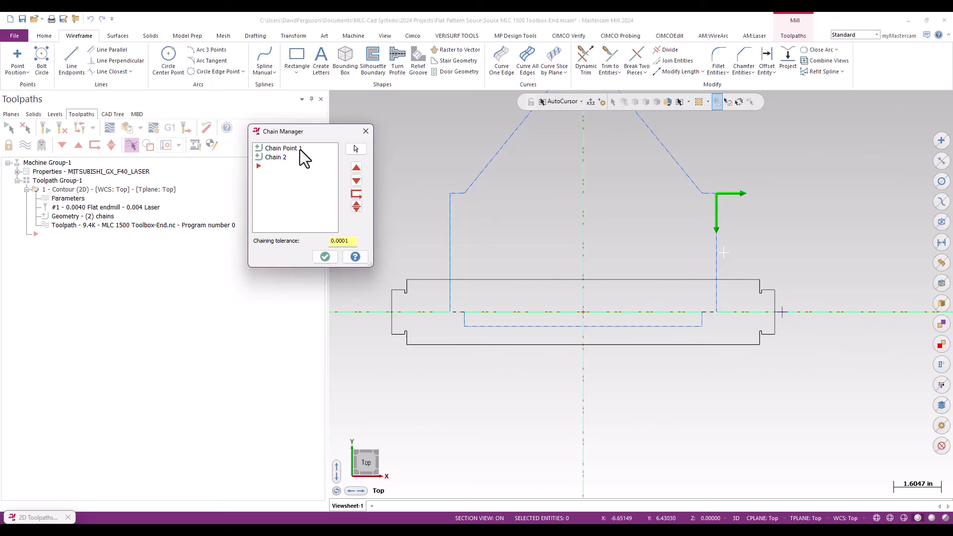
# - Rechain all of the contour's geometry to the new point followed by the closed handle outline, and regenerate the toolpath
pyautogui.rightClick(287, 171)
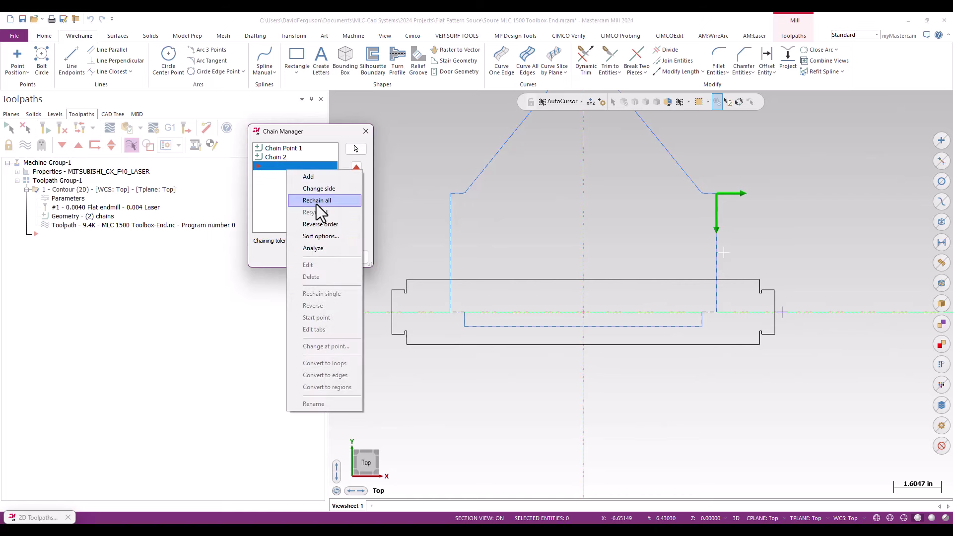
pyautogui.click(317, 200)
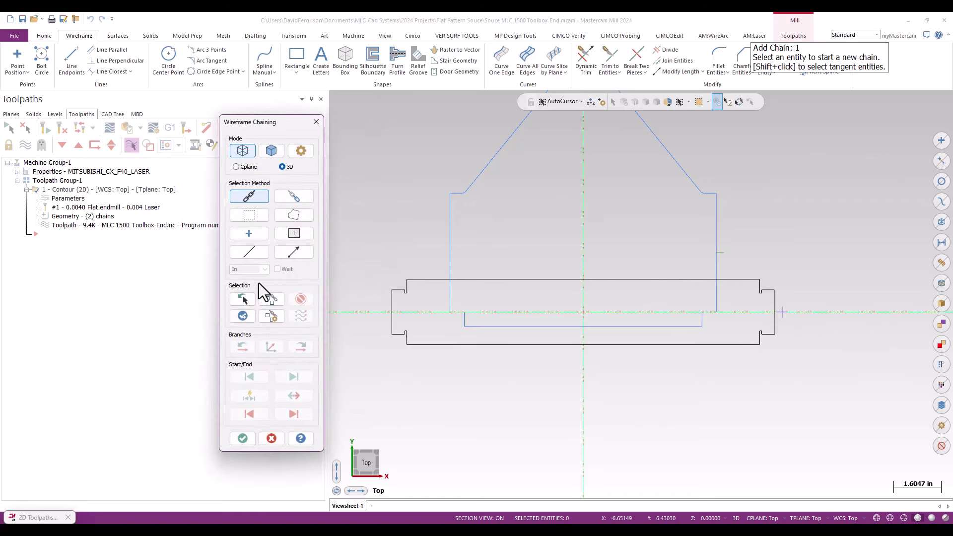
pyautogui.click(255, 234)
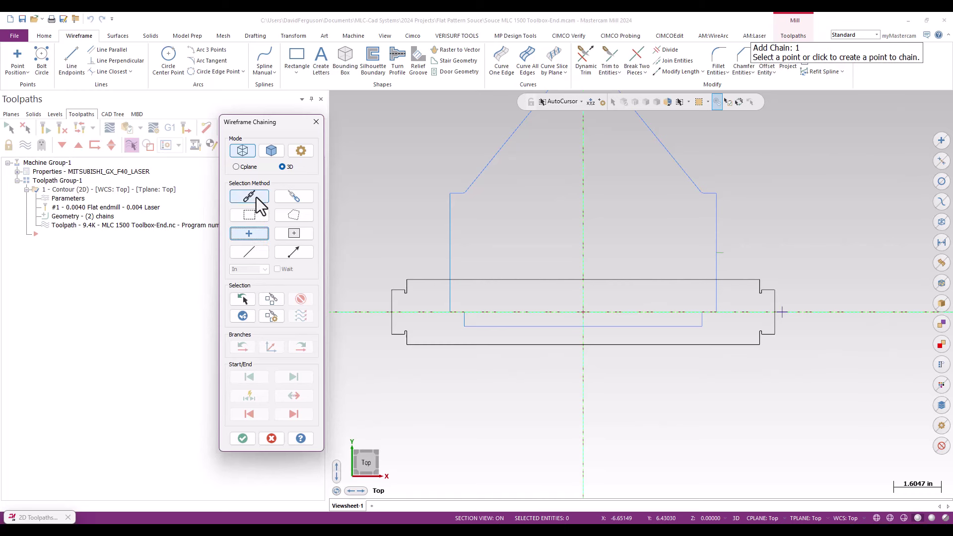
pyautogui.click(782, 313)
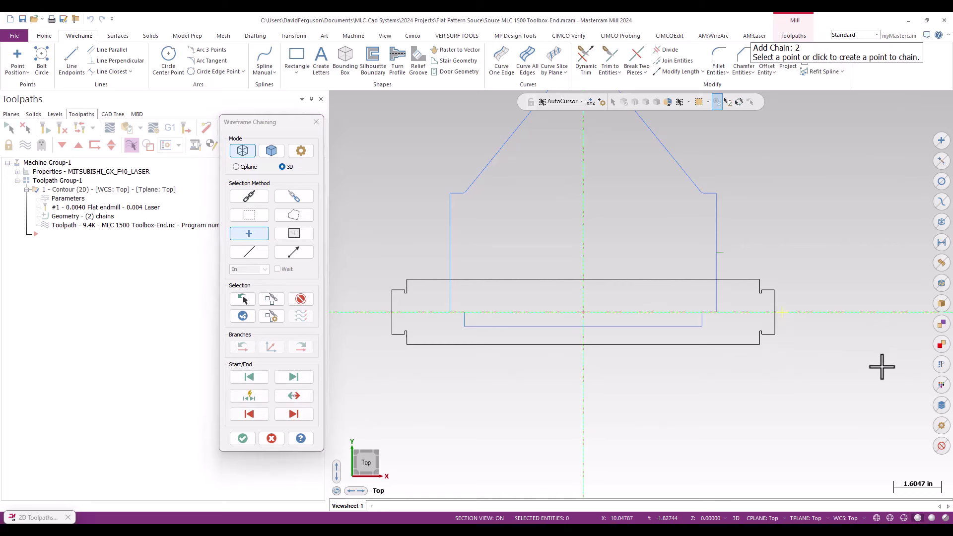
pyautogui.click(249, 196)
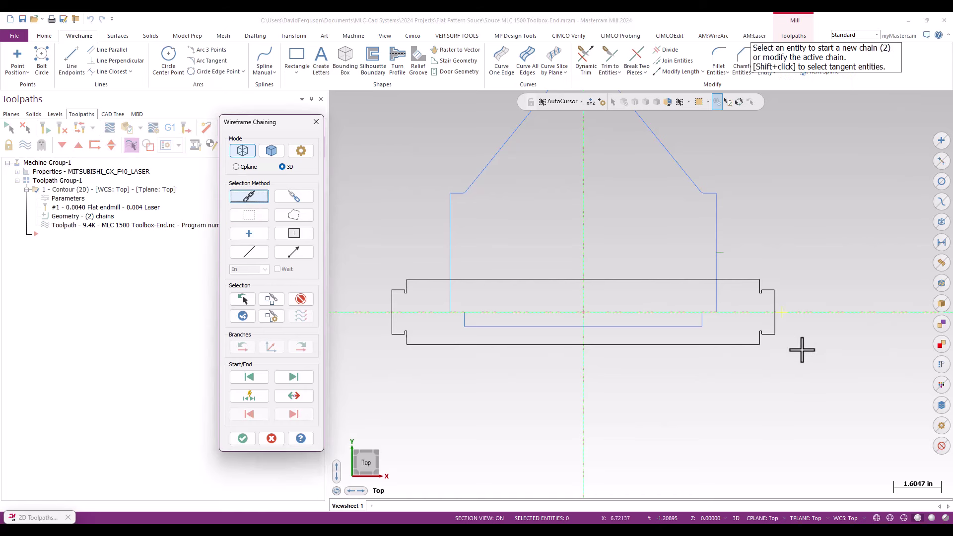
pyautogui.click(775, 294)
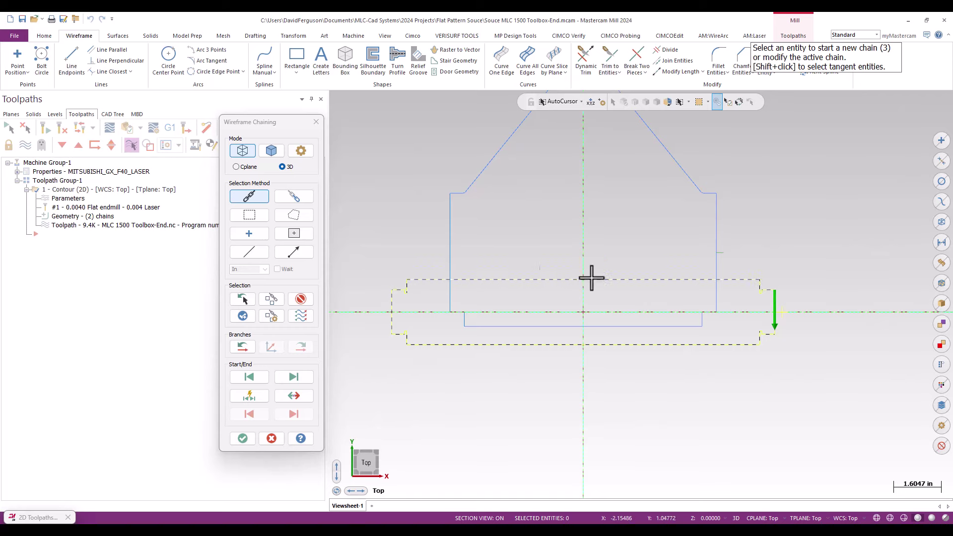
pyautogui.click(242, 439)
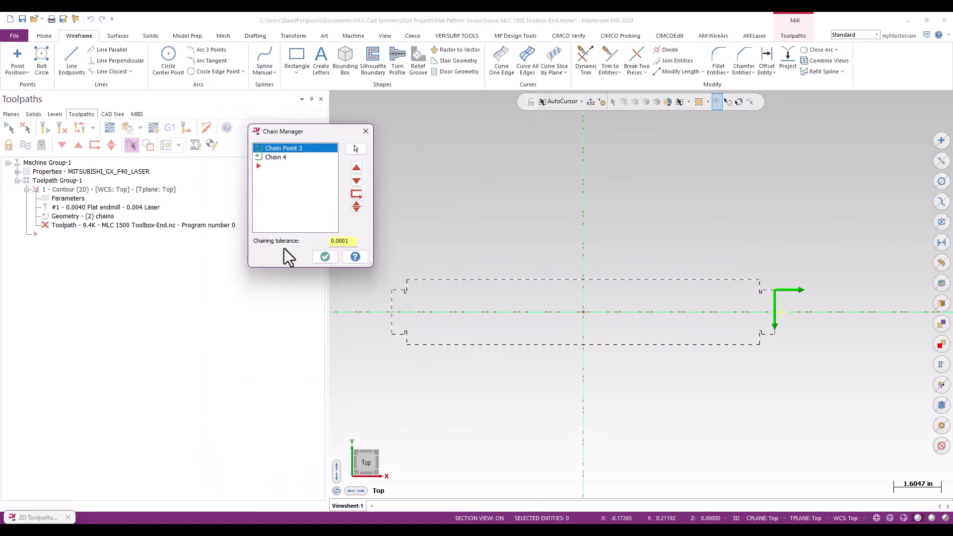
pyautogui.click(326, 257)
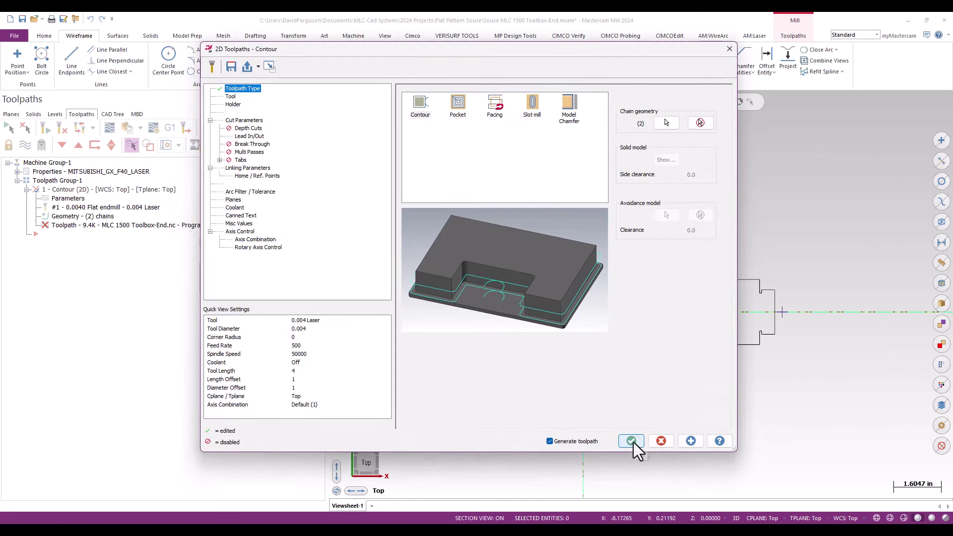
pyautogui.click(633, 442)
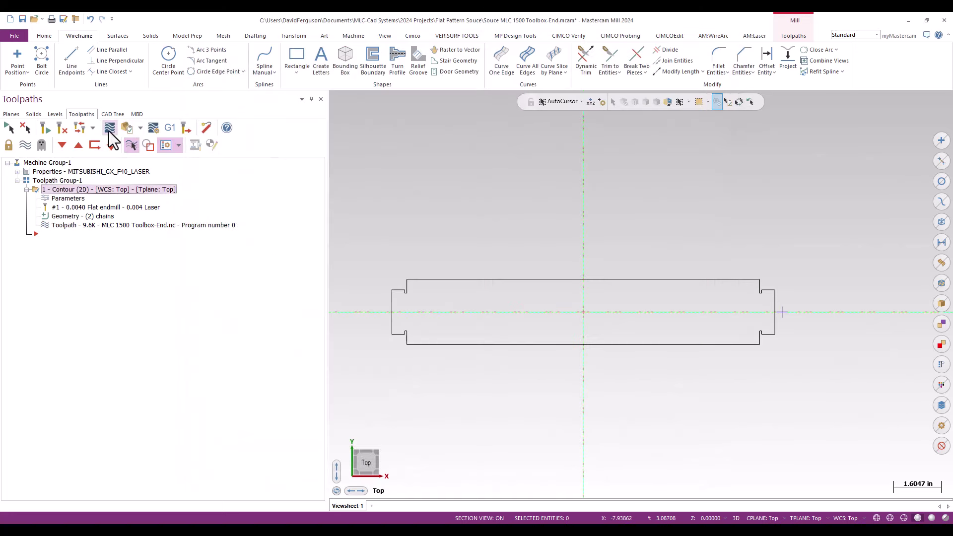
# - Backplot the contour toolpath to check the laser's motion around the handle outline, and restore the Top view
pyautogui.click(109, 130)
pyautogui.scroll(1, 700, 310)
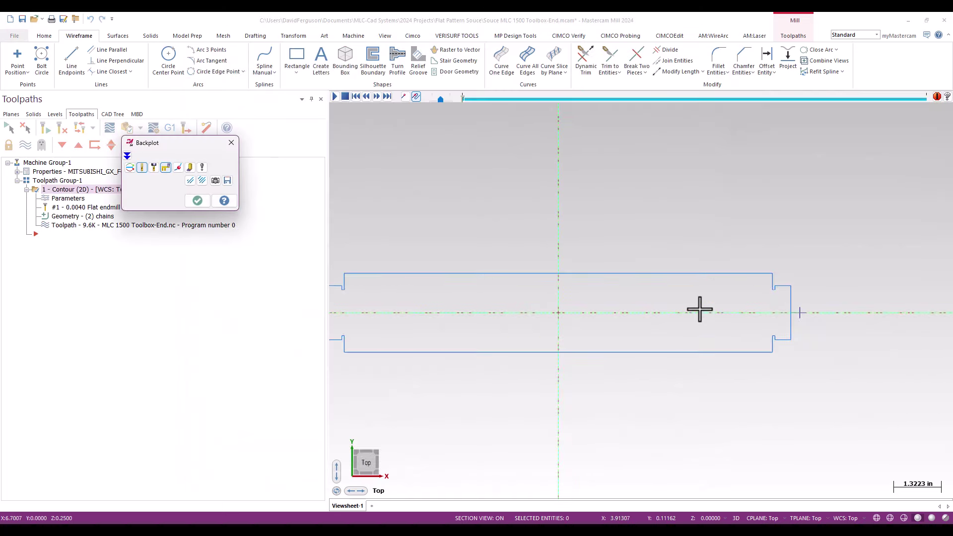
pyautogui.scroll(-1, 706, 325)
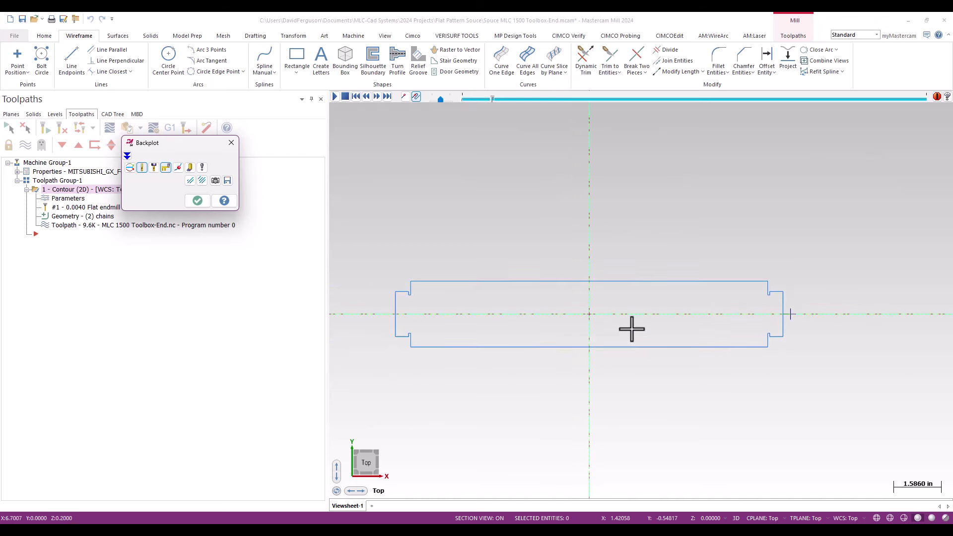
pyautogui.scroll(1, 642, 309)
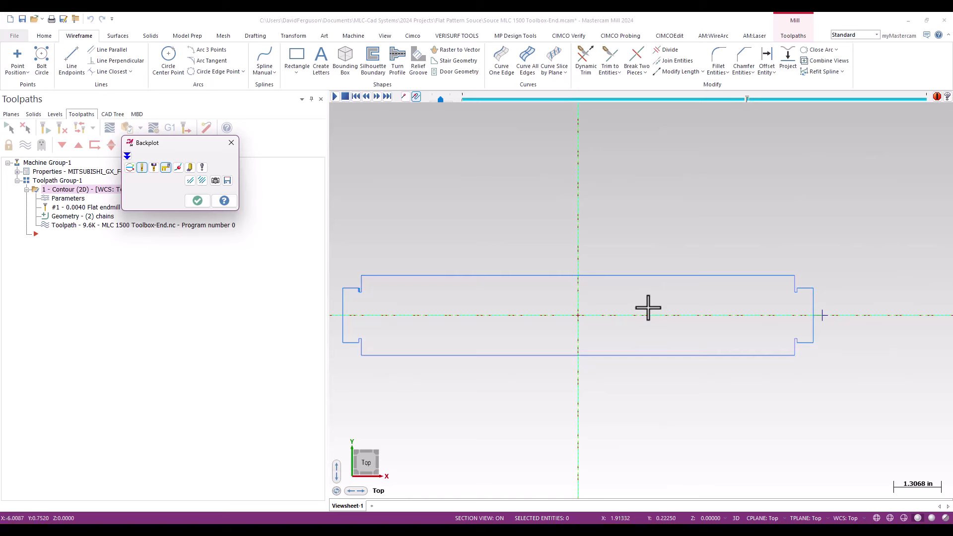
pyautogui.moveTo(655, 344); pyautogui.dragTo(659, 292, button='middle')
pyautogui.rightClick(659, 292)
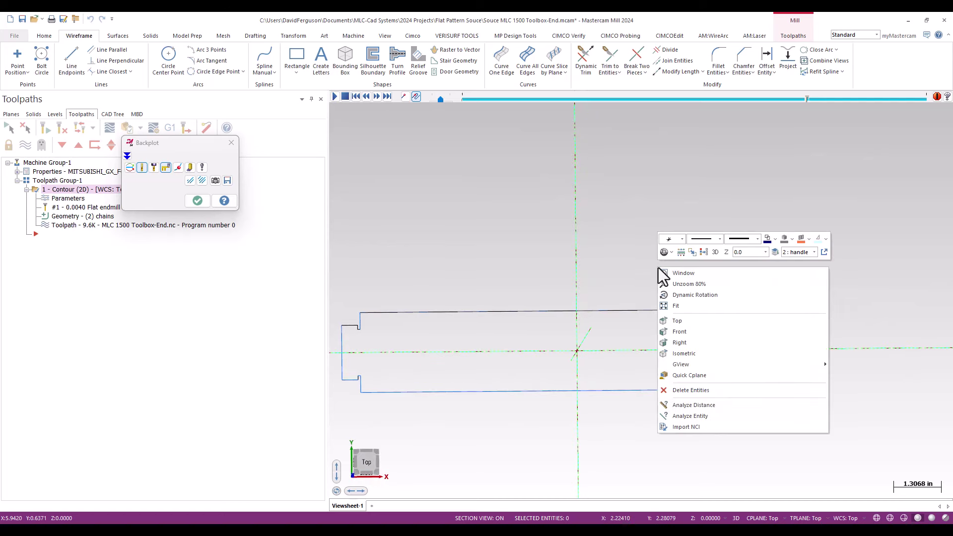
pyautogui.click(691, 321)
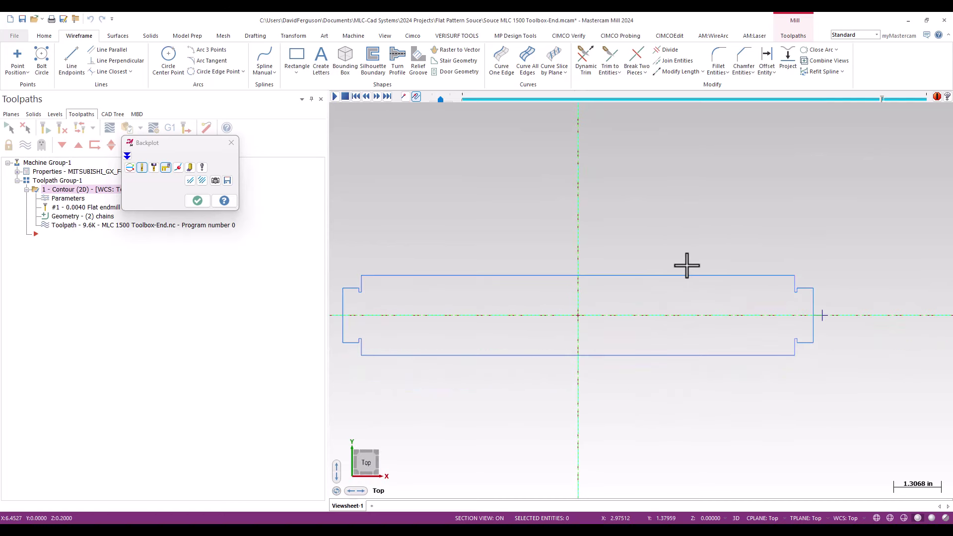
pyautogui.scroll(-1, 690, 263)
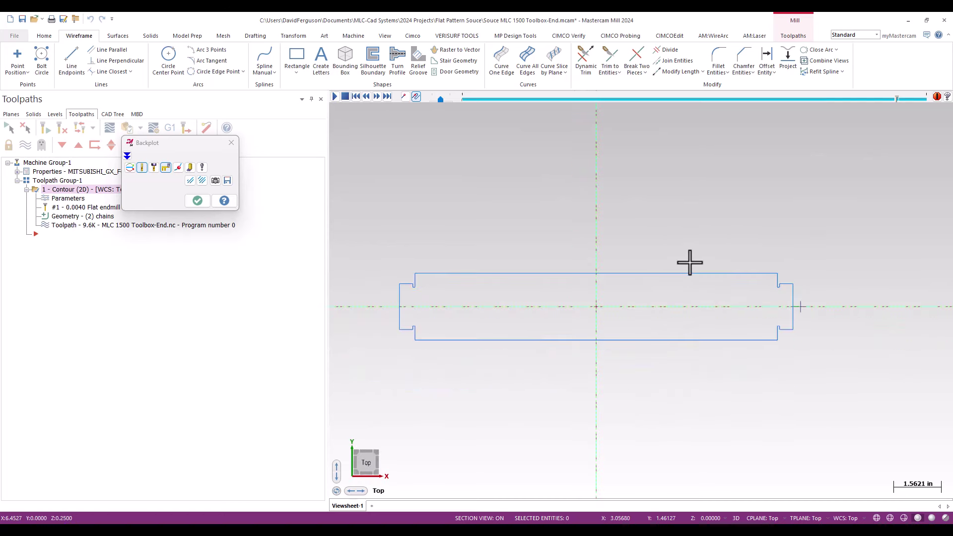
pyautogui.click(197, 201)
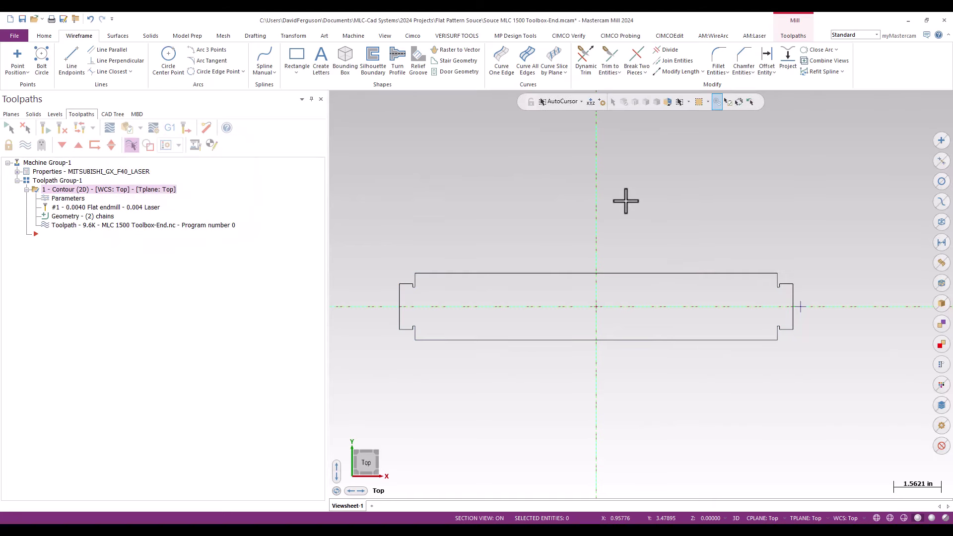
# - Save the file under a new name, Souce MLC 1500 Toolbox-Handle.mcam, in the Flat Pattern Souce folder
pyautogui.click(17, 36)
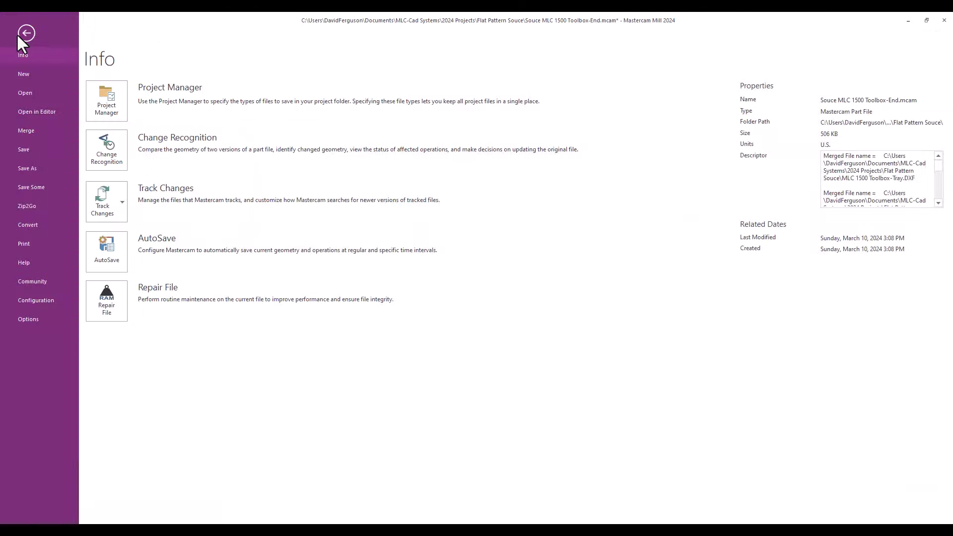
pyautogui.click(25, 168)
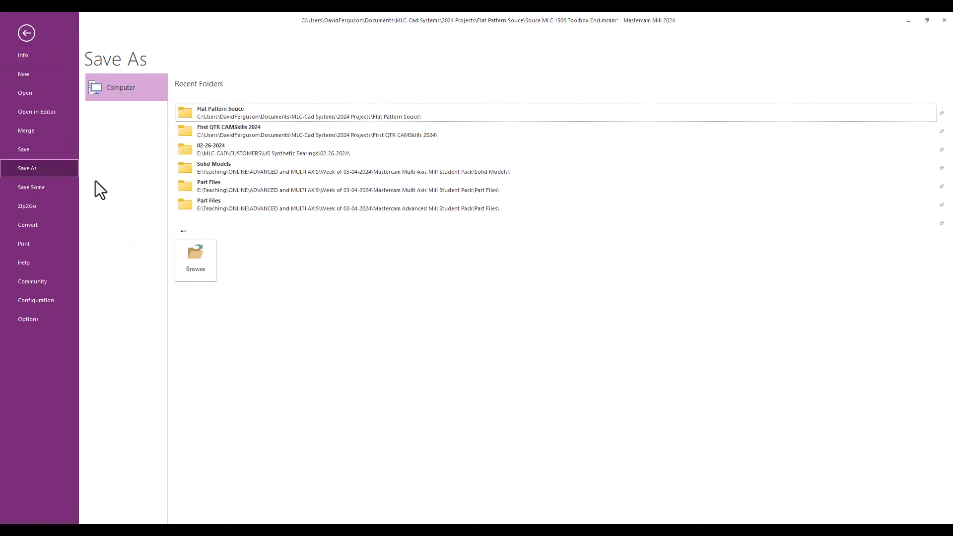
pyautogui.click(227, 113)
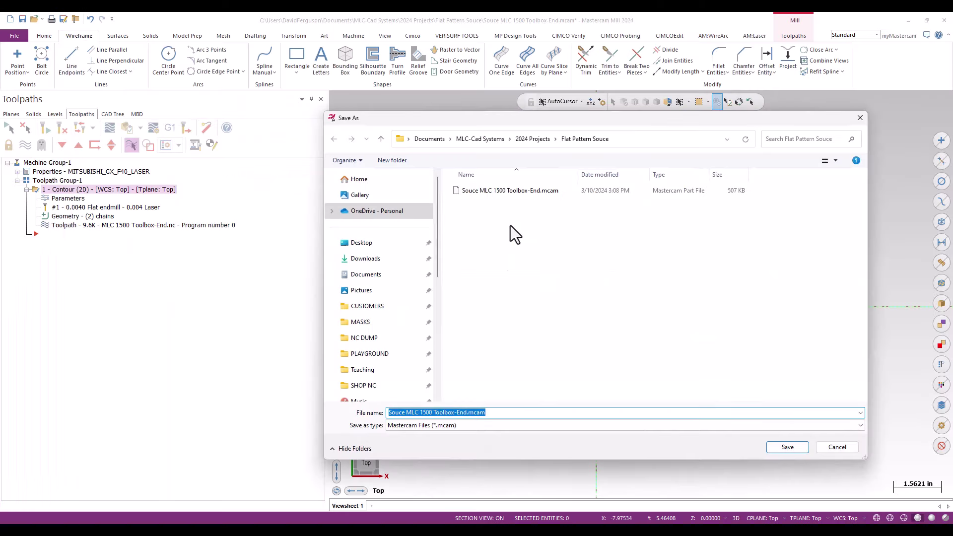
pyautogui.click(467, 412)
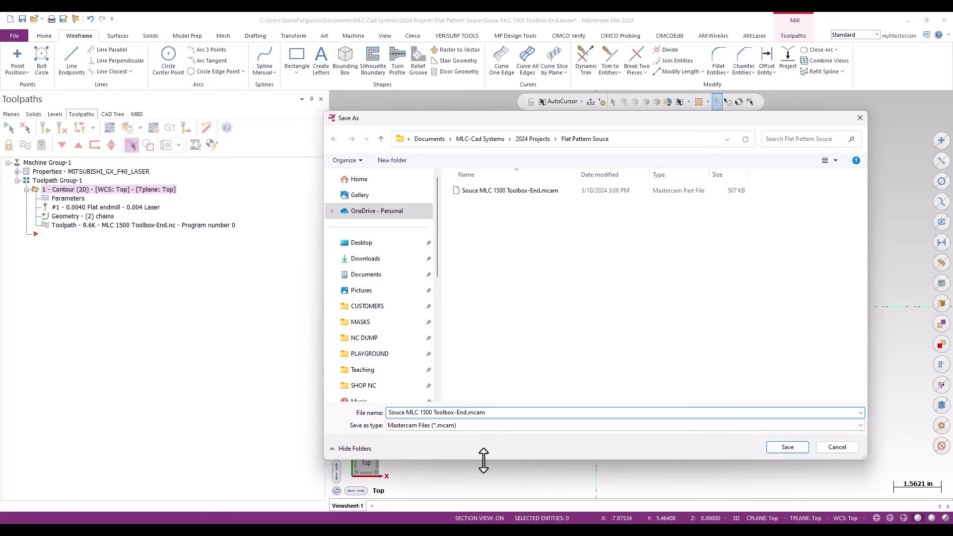
pyautogui.press('BackSpace')
pyautogui.press('BackSpace')
pyautogui.press('BackSpace')
pyautogui.write('Haqn')
pyautogui.press('BackSpace')
pyautogui.press('BackSpace')
pyautogui.write('ndl')
pyautogui.press('Return')
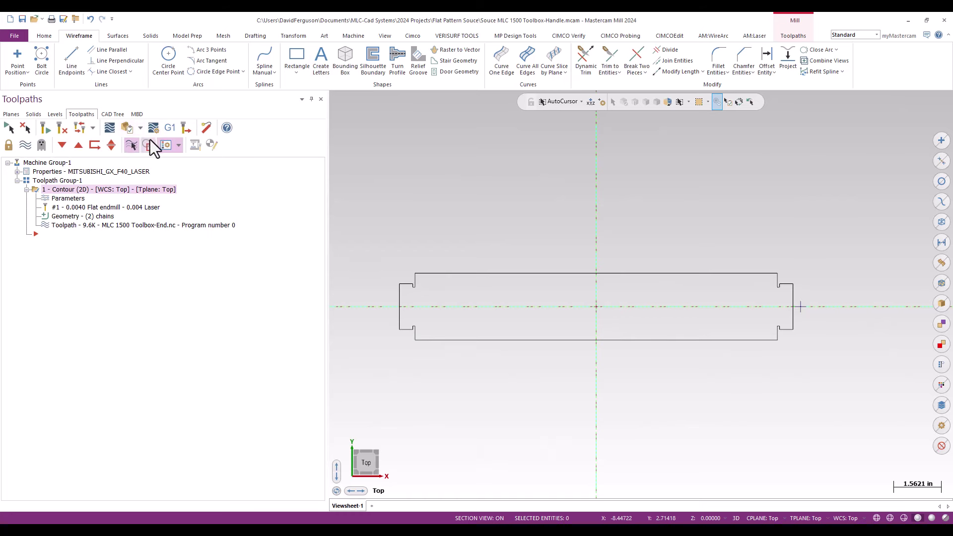
# - Make the base level (3) the active level and hide the handle level (2)
pyautogui.click(56, 114)
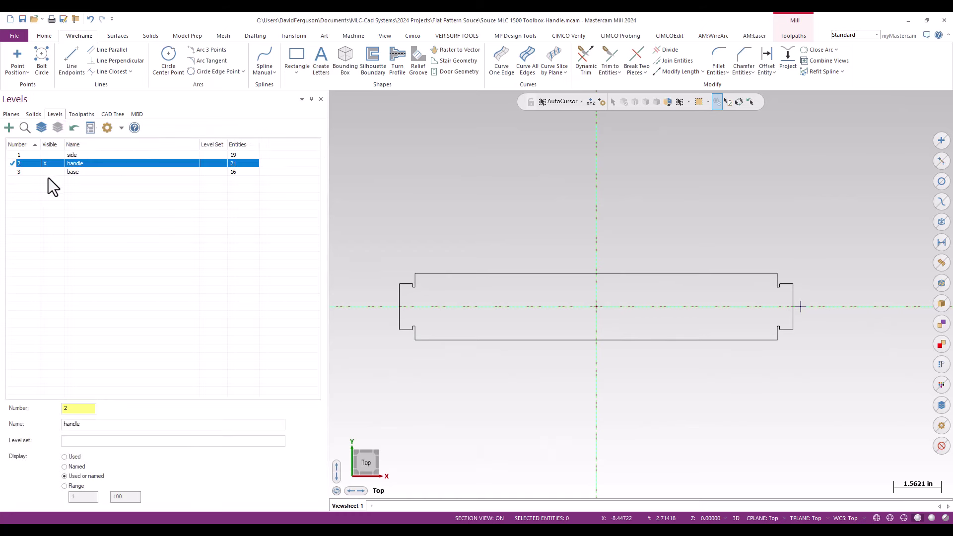
pyautogui.click(18, 173)
pyautogui.click(45, 163)
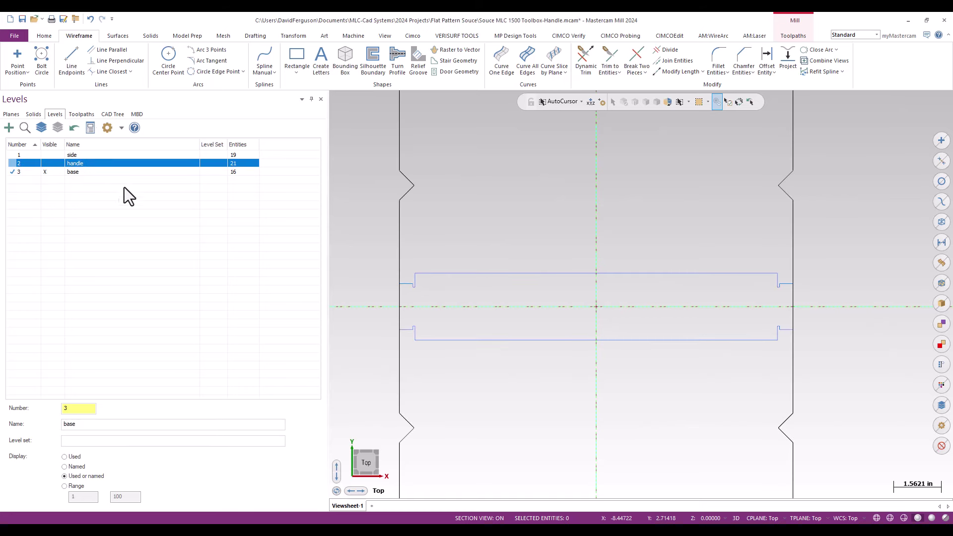
pyautogui.scroll(-3, 705, 259)
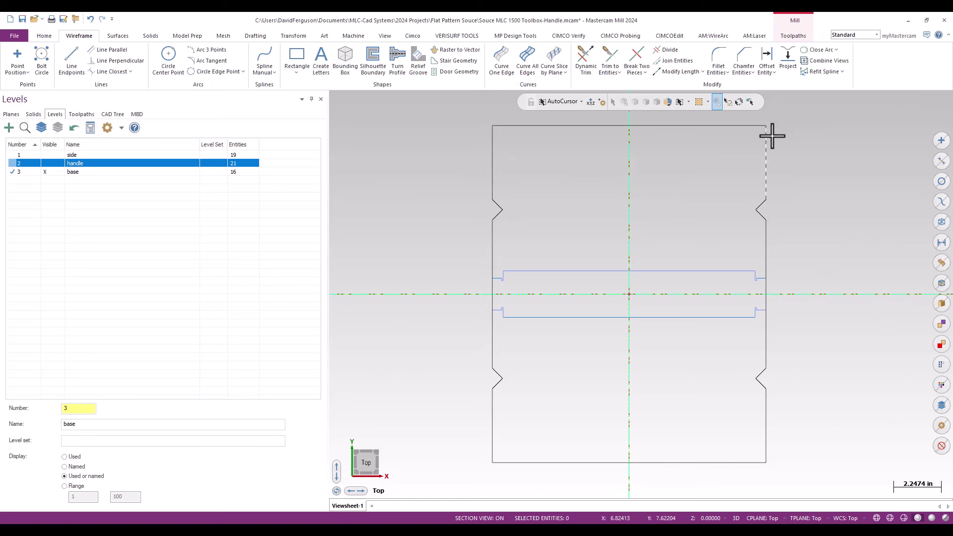
pyautogui.click(80, 115)
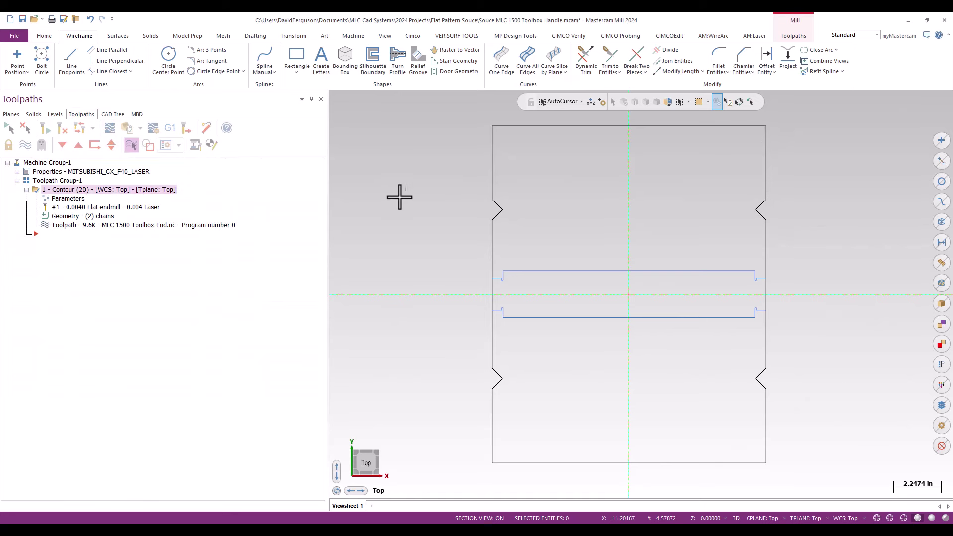
pyautogui.click(55, 114)
pyautogui.click(80, 114)
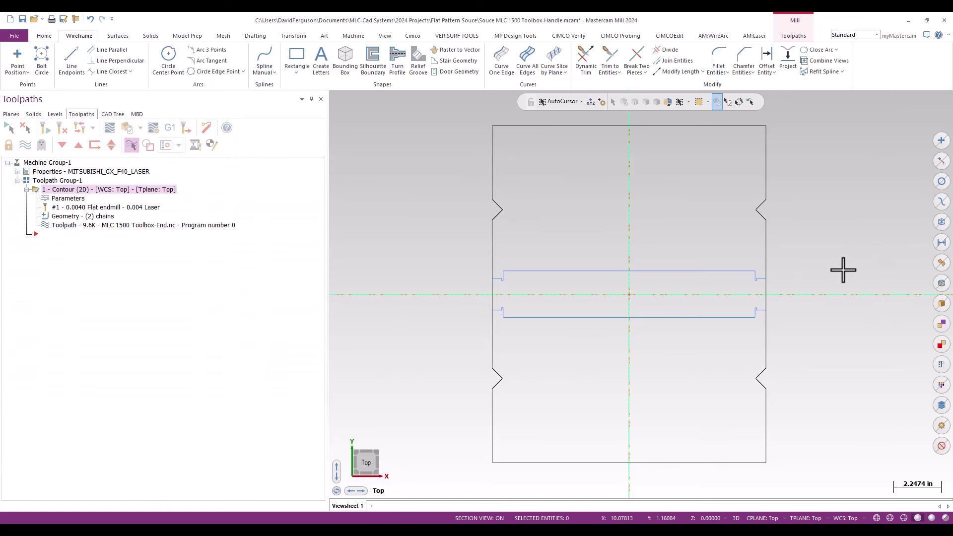
# - Create a point 0.25 in outward along X from the midpoint of the base outline's right edge
pyautogui.click(19, 55)
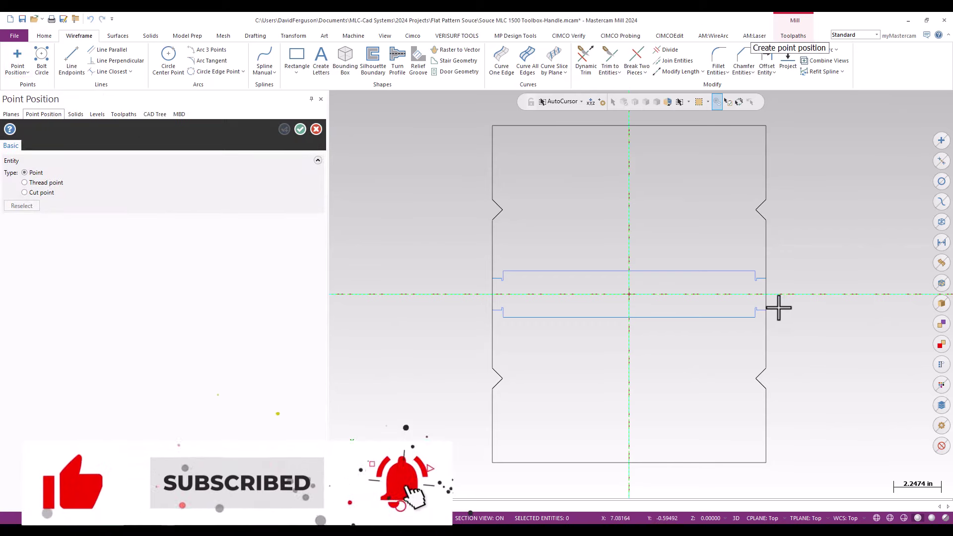
pyautogui.click(767, 295)
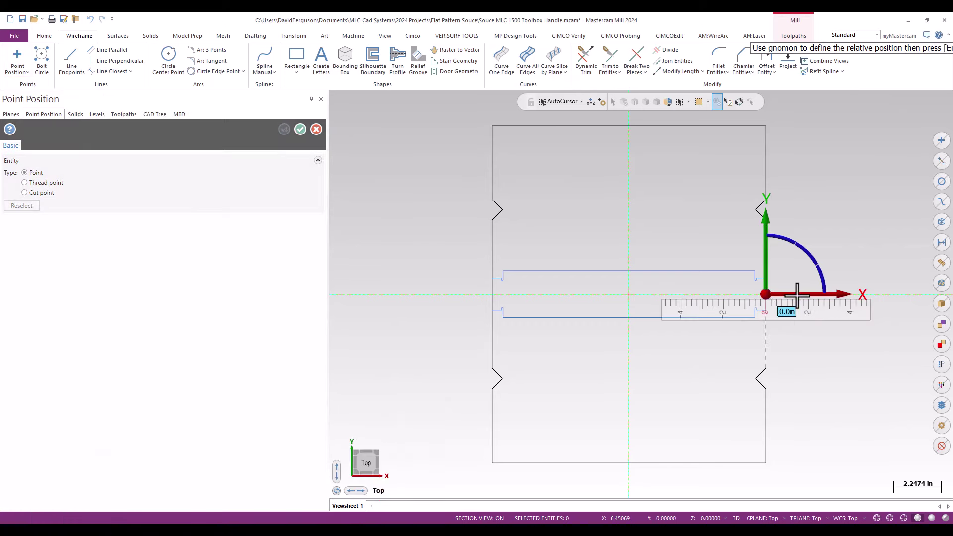
pyautogui.press('BackSpace')
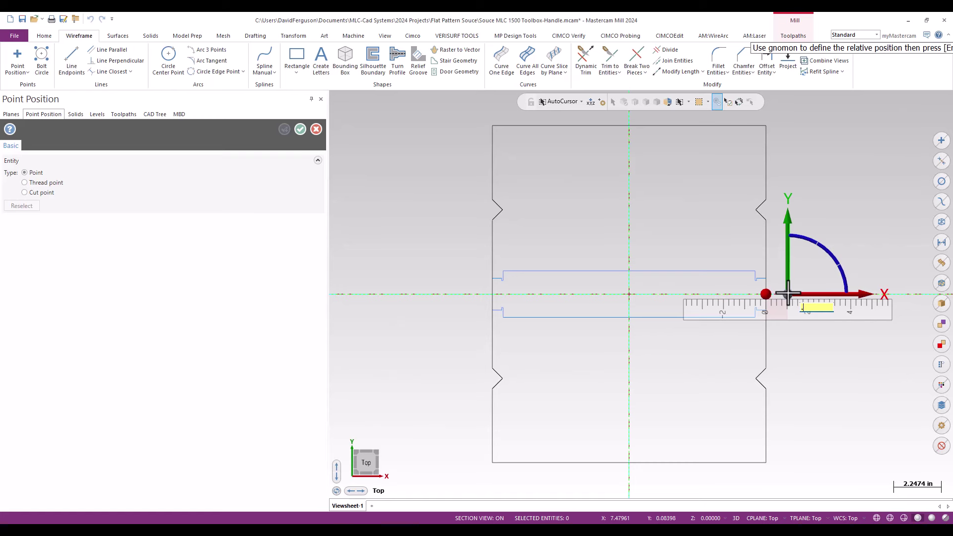
pyautogui.press('Return')
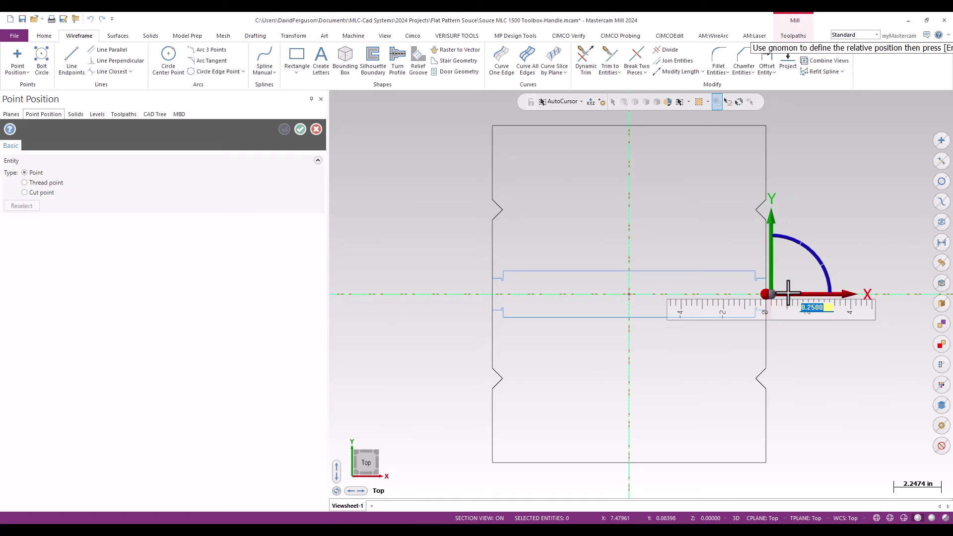
pyautogui.click(787, 293)
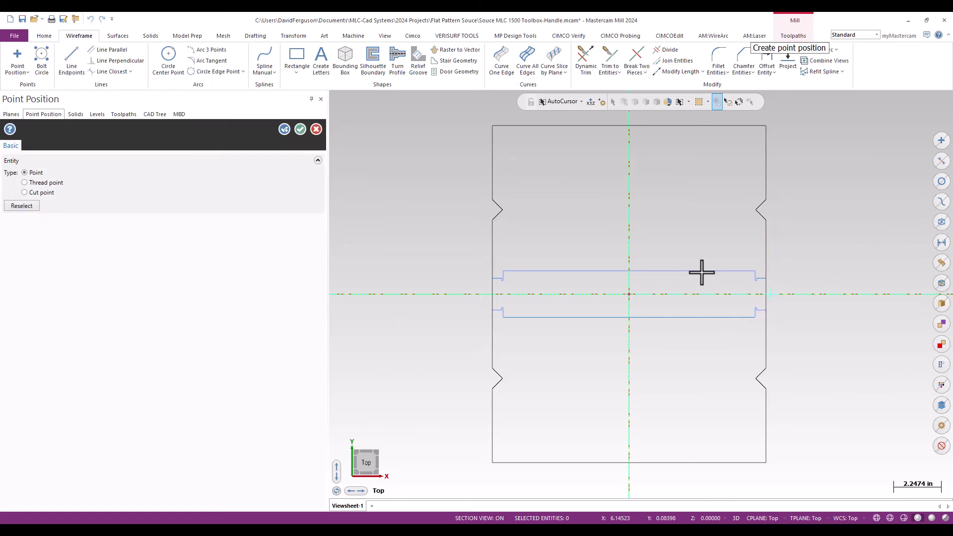
pyautogui.click(300, 129)
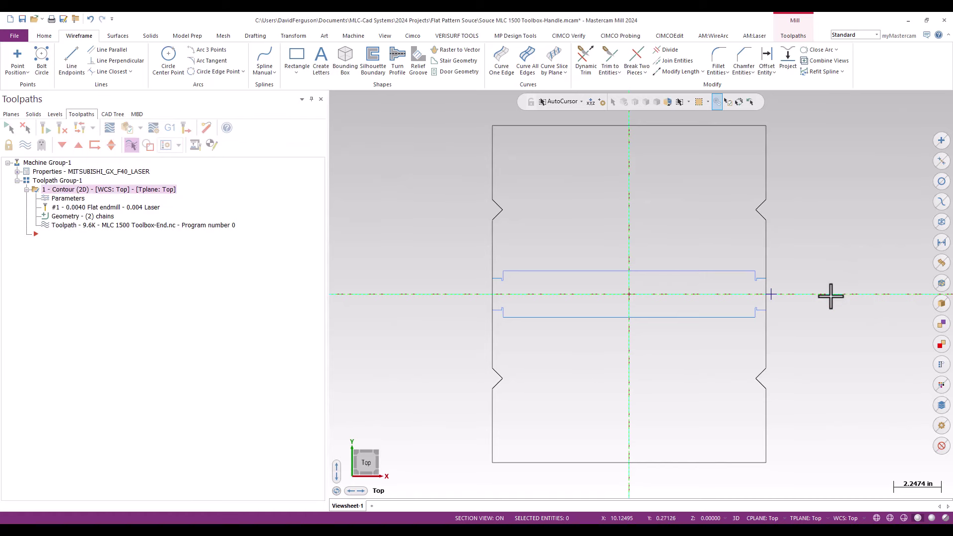
# - Rechain all of the contour's geometry to the base's new point followed by the closed base outline, and regenerate the toolpath
pyautogui.scroll(3, 777, 298)
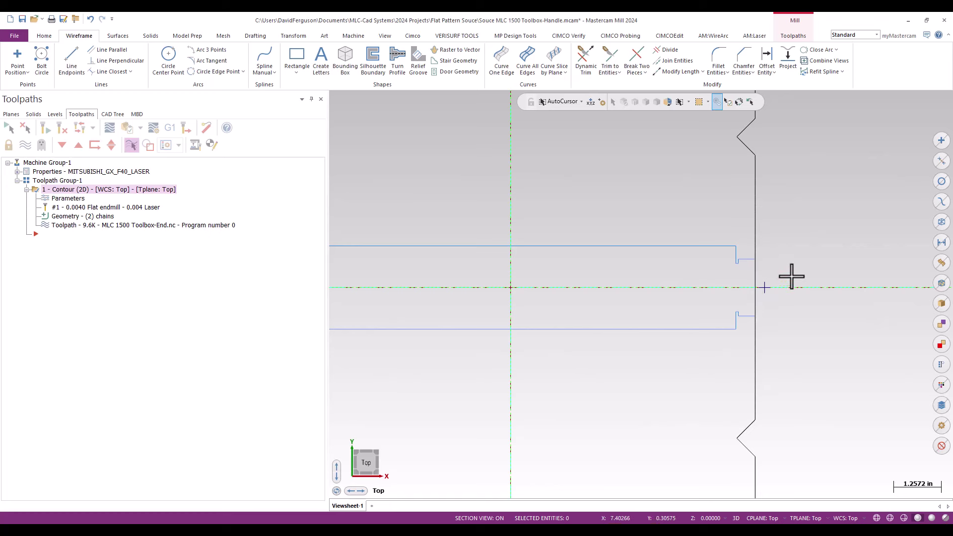
pyautogui.scroll(-3, 791, 276)
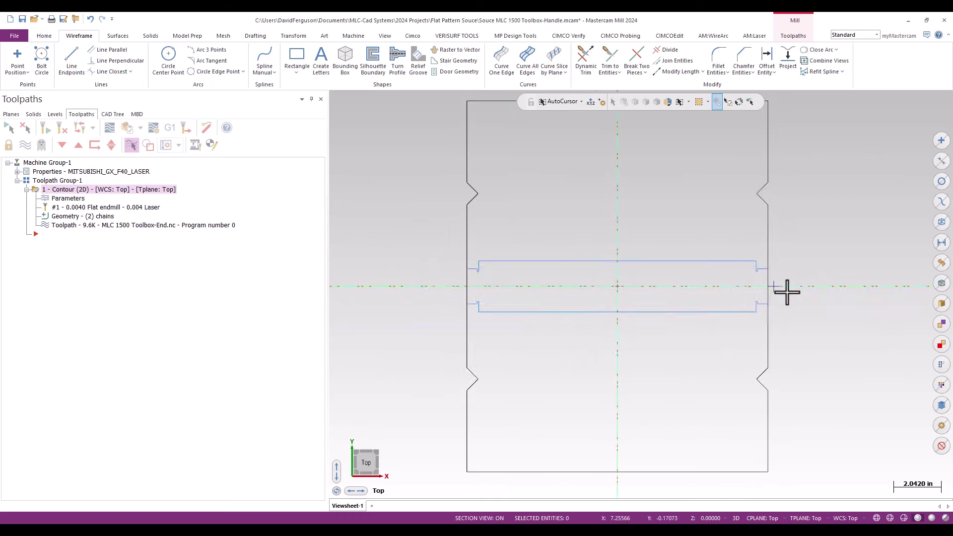
pyautogui.scroll(-1, 787, 255)
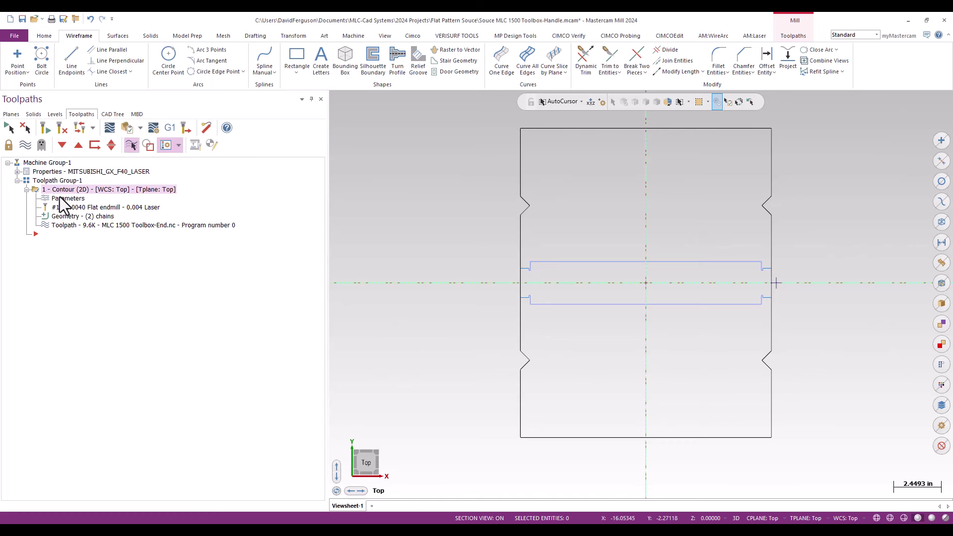
pyautogui.click(69, 220)
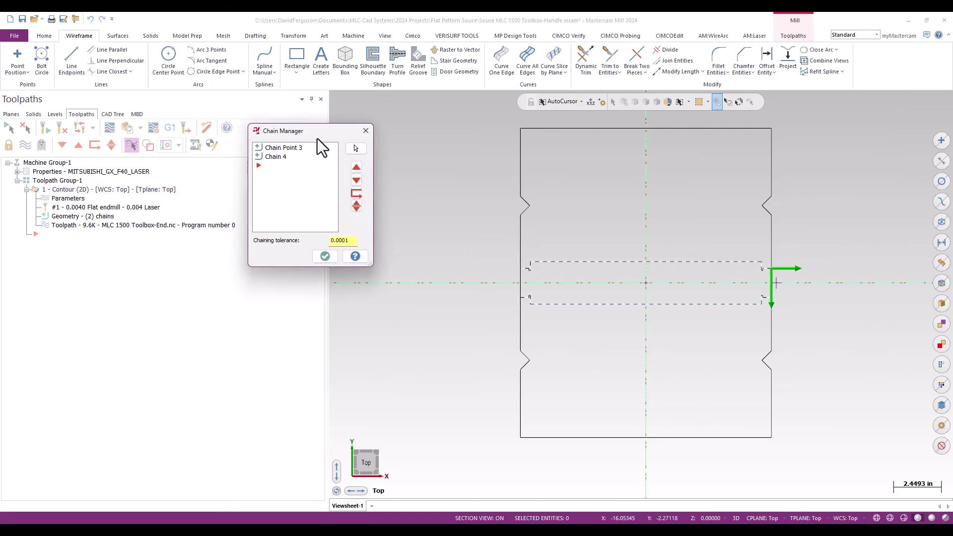
pyautogui.rightClick(285, 166)
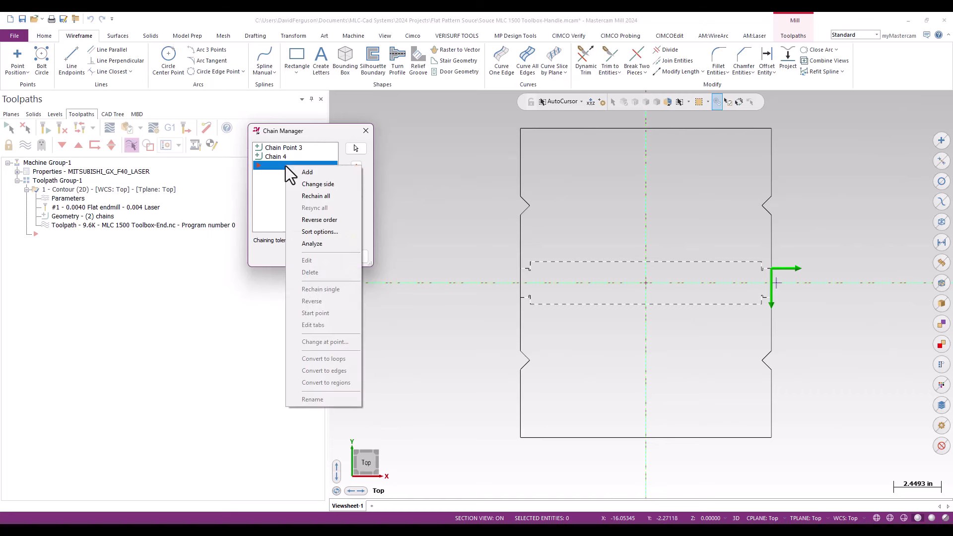
pyautogui.click(305, 197)
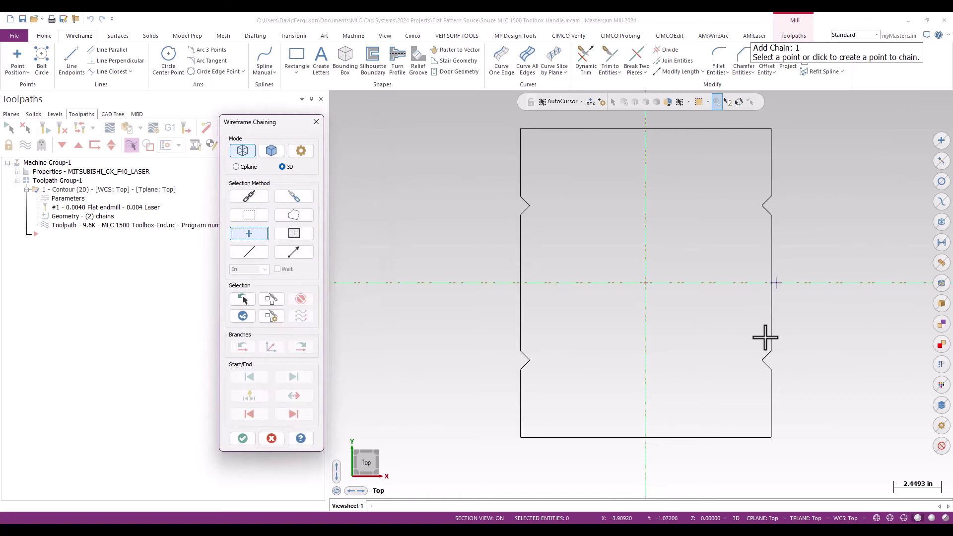
pyautogui.click(775, 283)
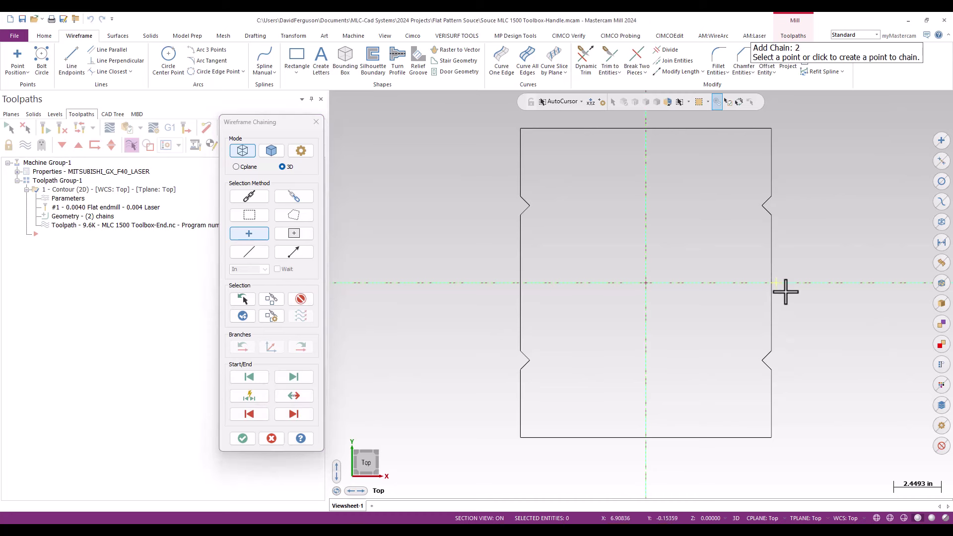
pyautogui.click(258, 201)
pyautogui.click(772, 225)
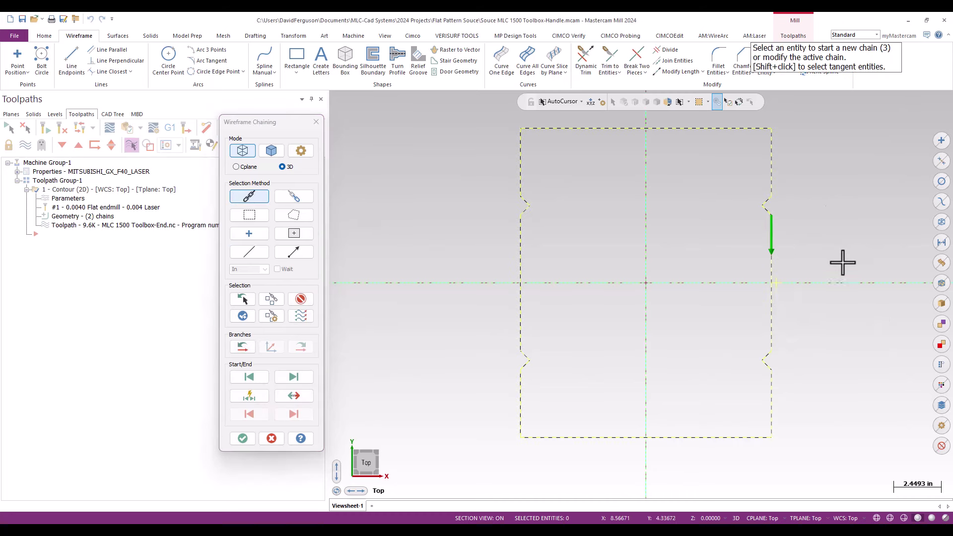
pyautogui.click(243, 439)
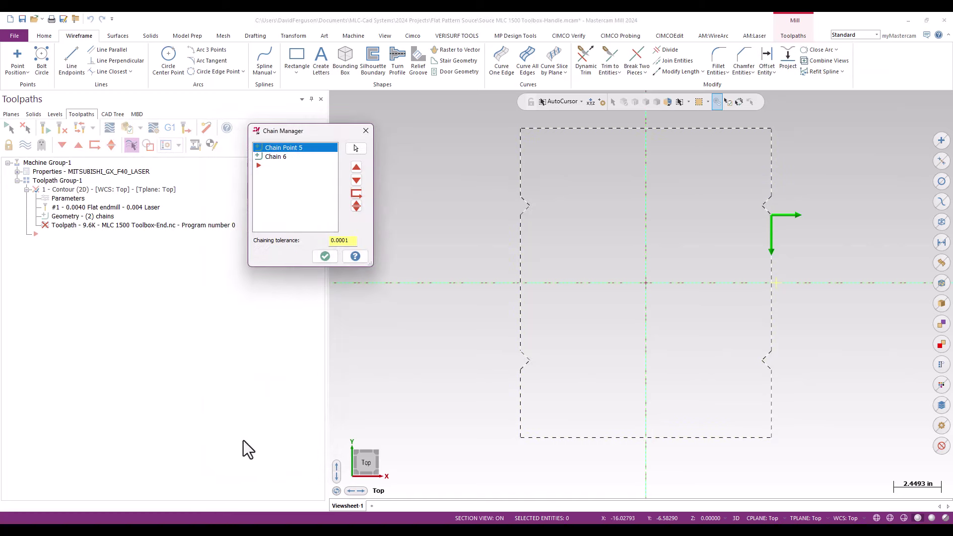
pyautogui.click(325, 256)
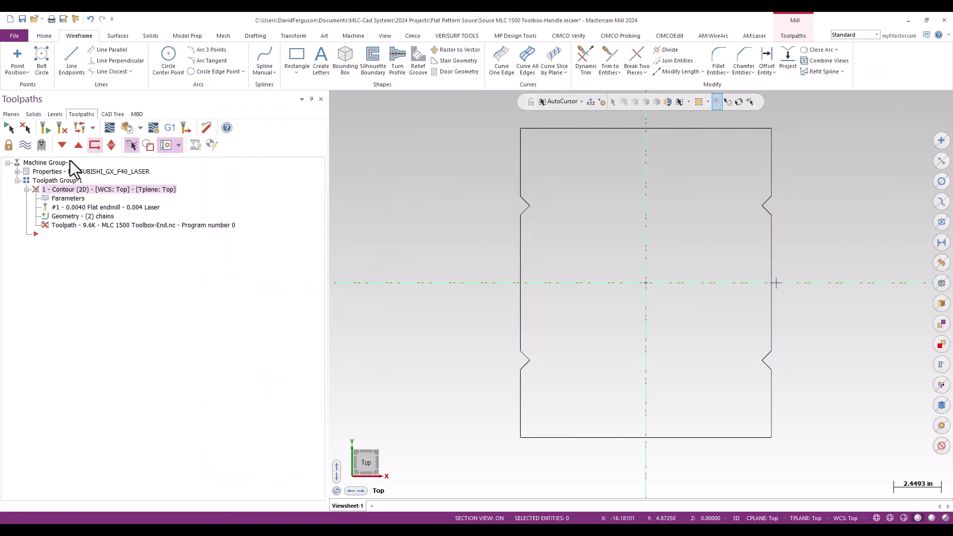
pyautogui.click(57, 128)
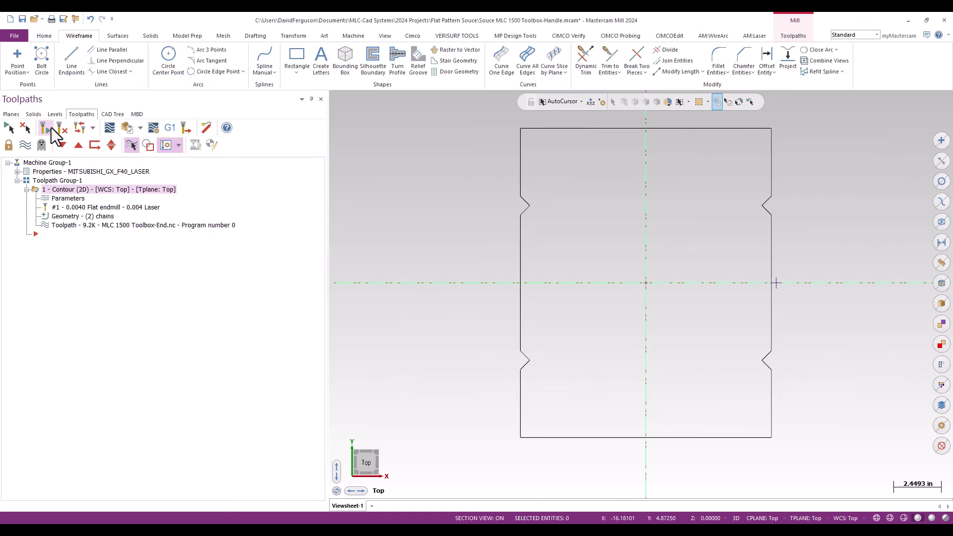
# - Backplot the contour toolpath to check the laser's motion around the base outline
pyautogui.scroll(1, 639, 494)
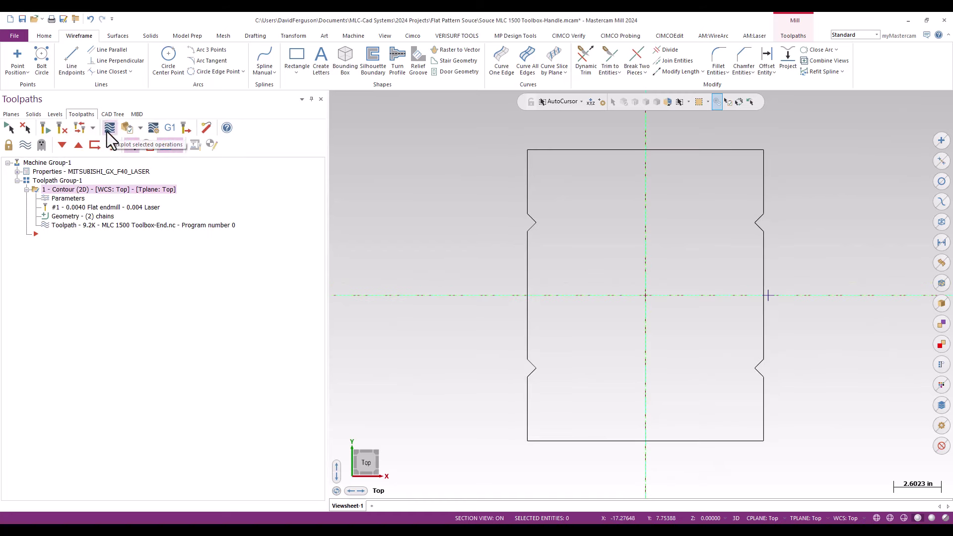
pyautogui.click(109, 129)
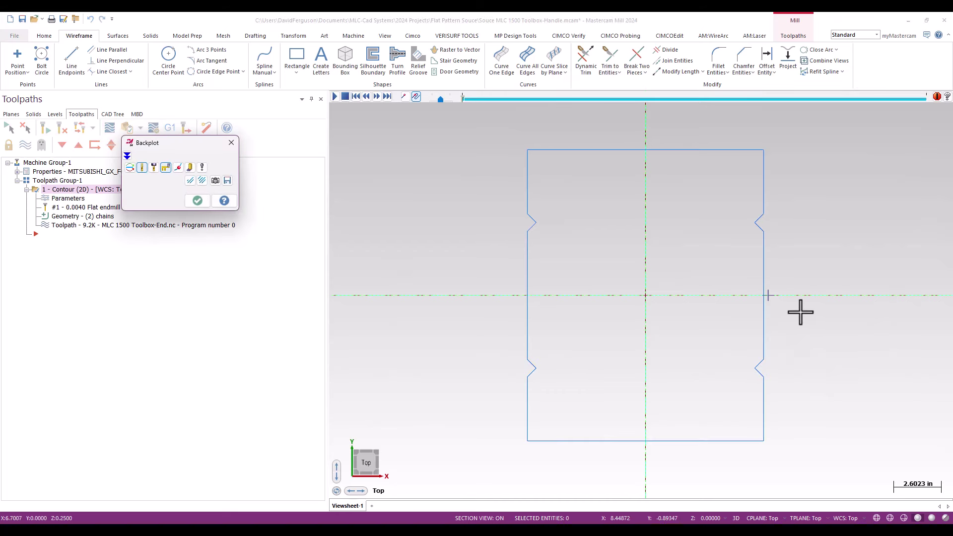
pyautogui.scroll(-3, 800, 309)
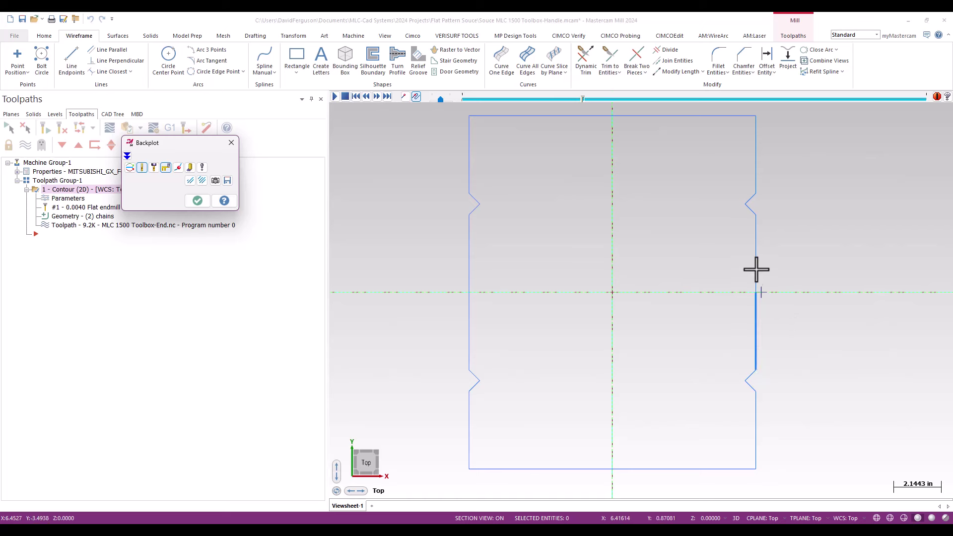
pyautogui.scroll(1, 800, 367)
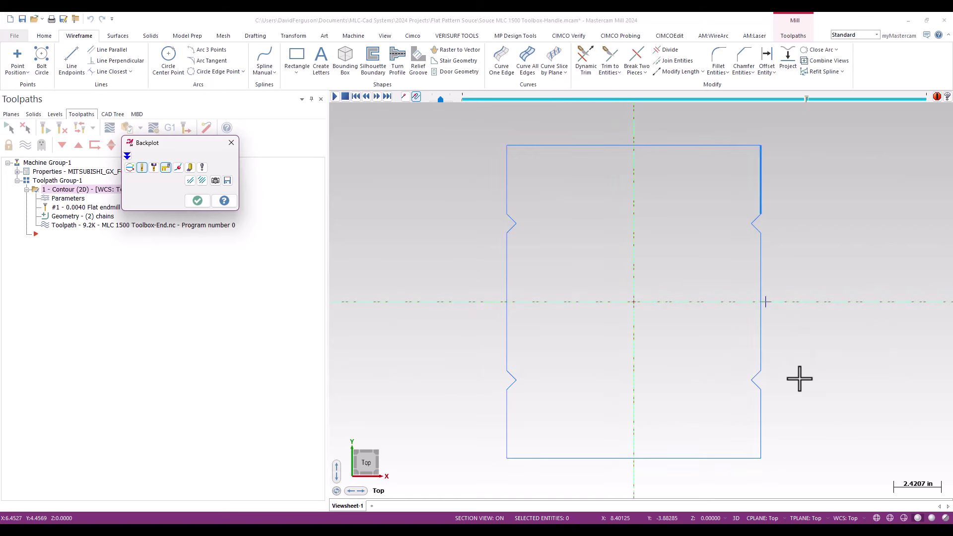
pyautogui.click(198, 200)
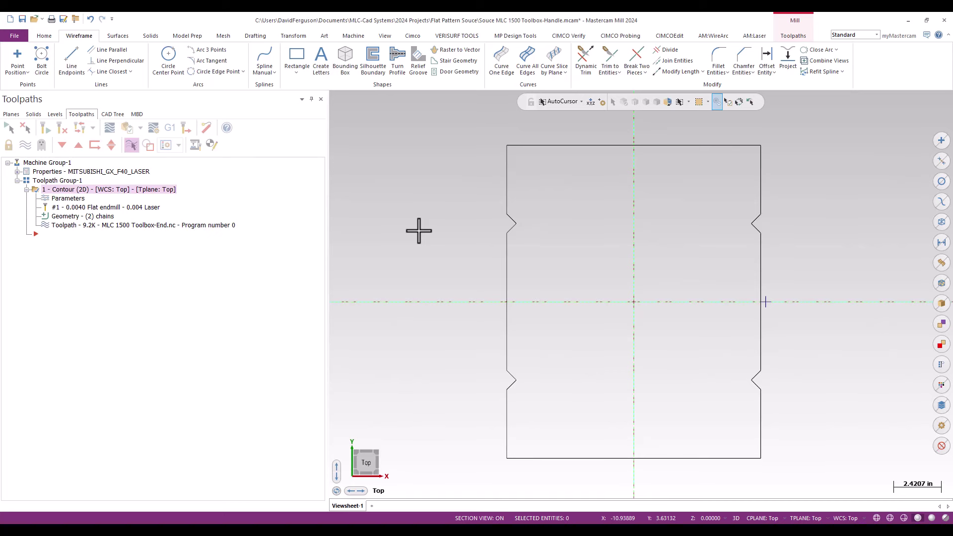
# - Save the file under a new name, Souce MLC 1500 Toolbox-Base.mcam, in the Flat Pattern Souce folder
pyautogui.click(16, 33)
pyautogui.click(28, 168)
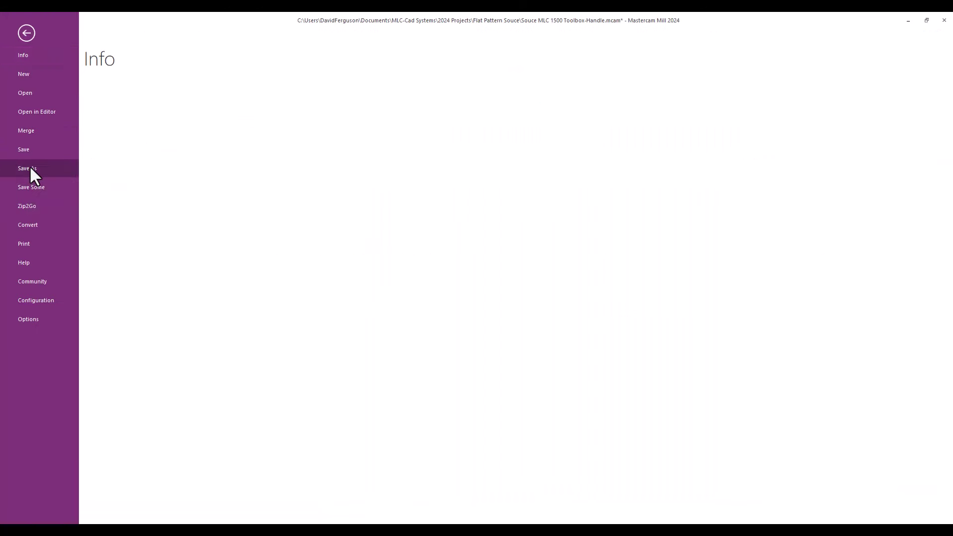
pyautogui.click(214, 113)
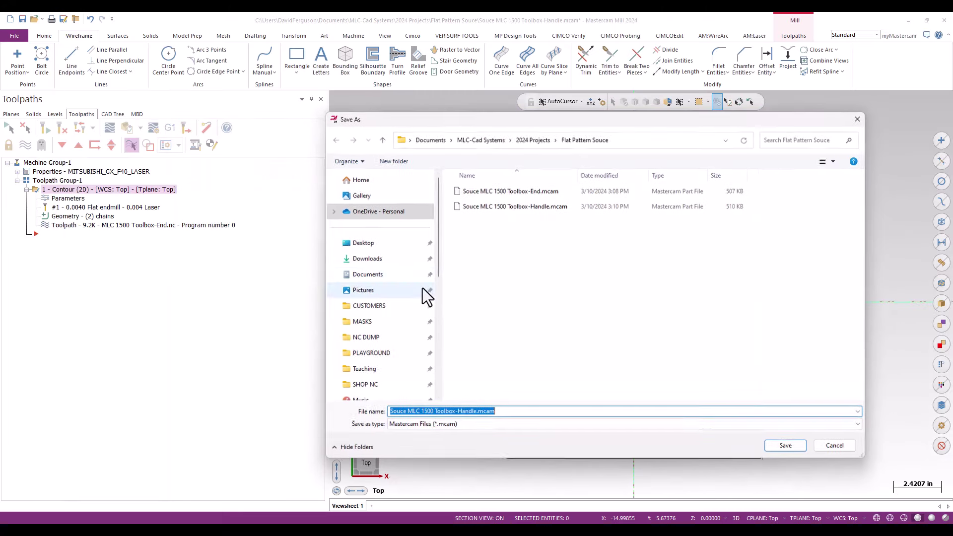
pyautogui.click(476, 412)
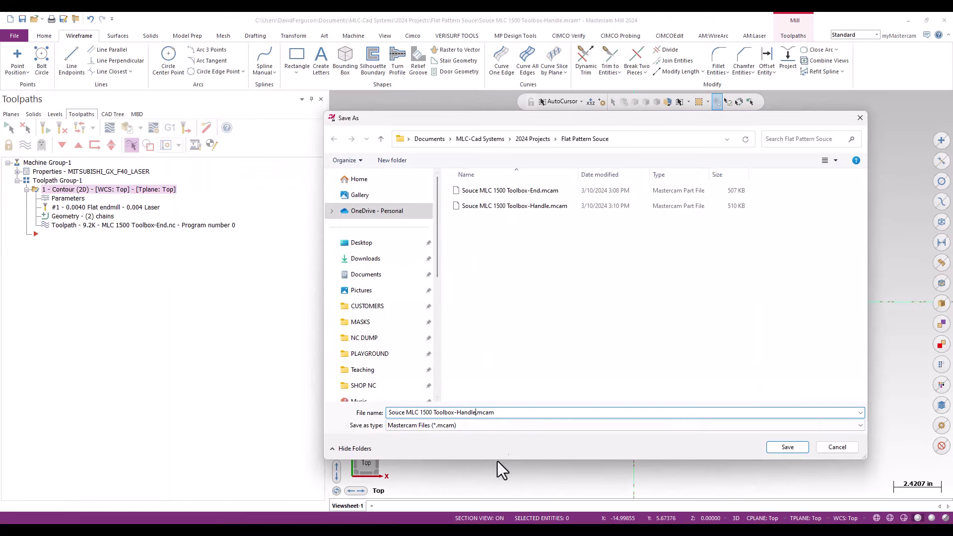
pyautogui.press('BackSpace')
pyautogui.press('BackSpace')
pyautogui.press('BackSpace')
pyautogui.press('BackSpace')
pyautogui.press('BackSpace')
pyautogui.press('BackSpace')
pyautogui.write('Base')
pyautogui.click(793, 449)
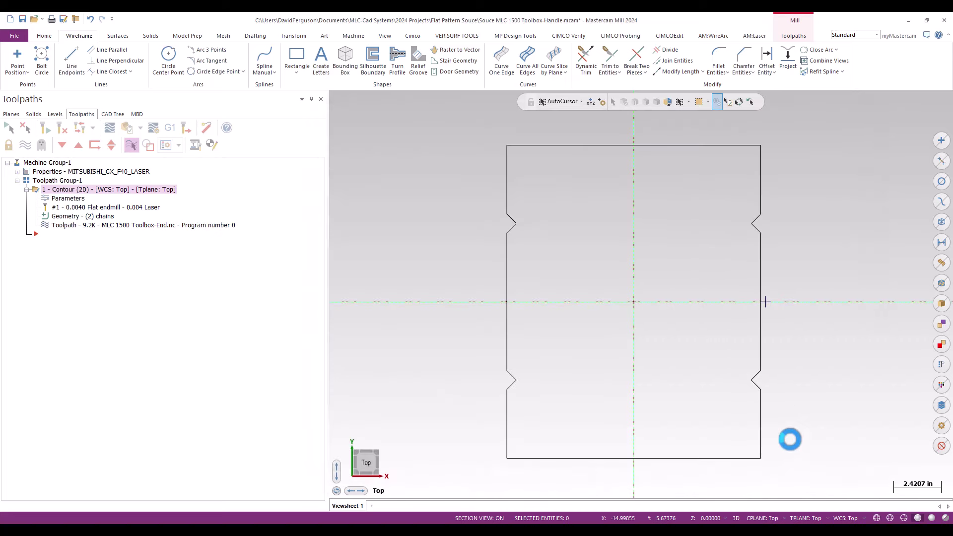
# - Save another copy in the Flat Pattern Souce folder, naming it Souce MLC 1500 Toolbox-MasterSou8rce.mcam
pyautogui.click(18, 35)
pyautogui.click(32, 168)
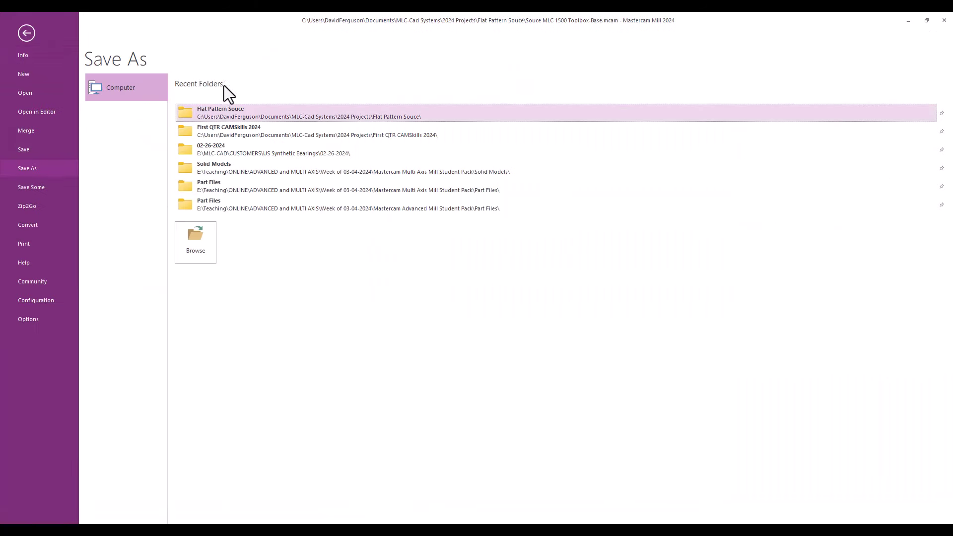
pyautogui.click(225, 110)
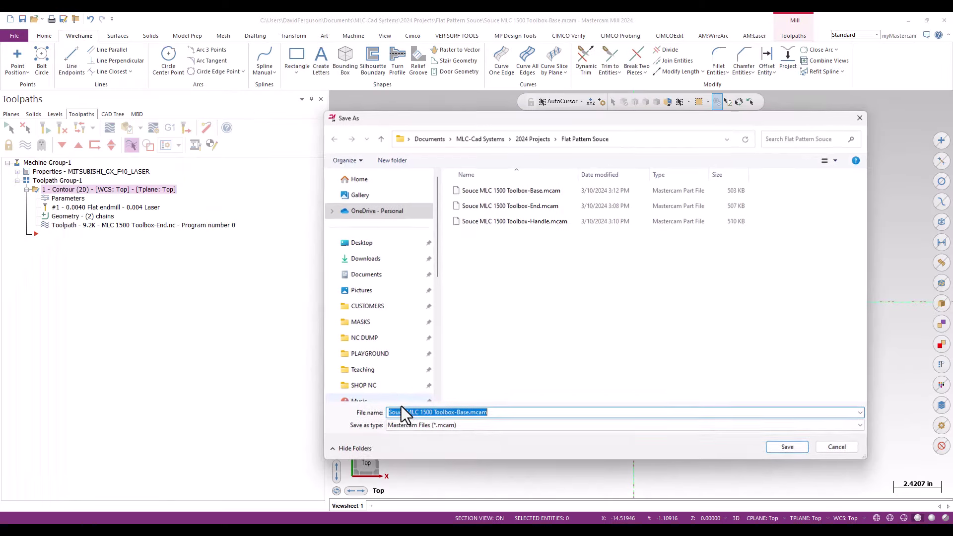
pyautogui.click(470, 413)
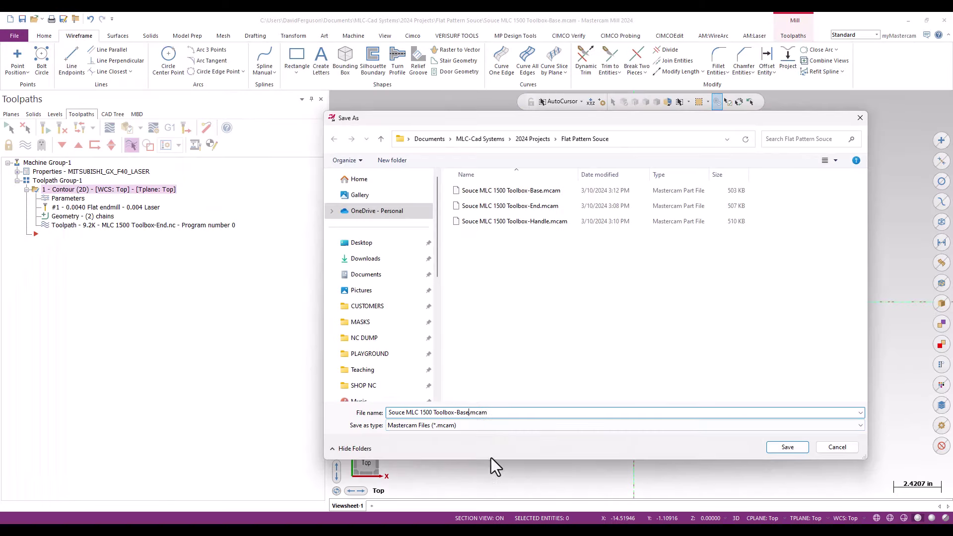
pyautogui.press('BackSpace')
pyautogui.press('BackSpace')
pyautogui.press('BackSpace')
pyautogui.press('BackSpace')
pyautogui.write('MasterSou8rce')
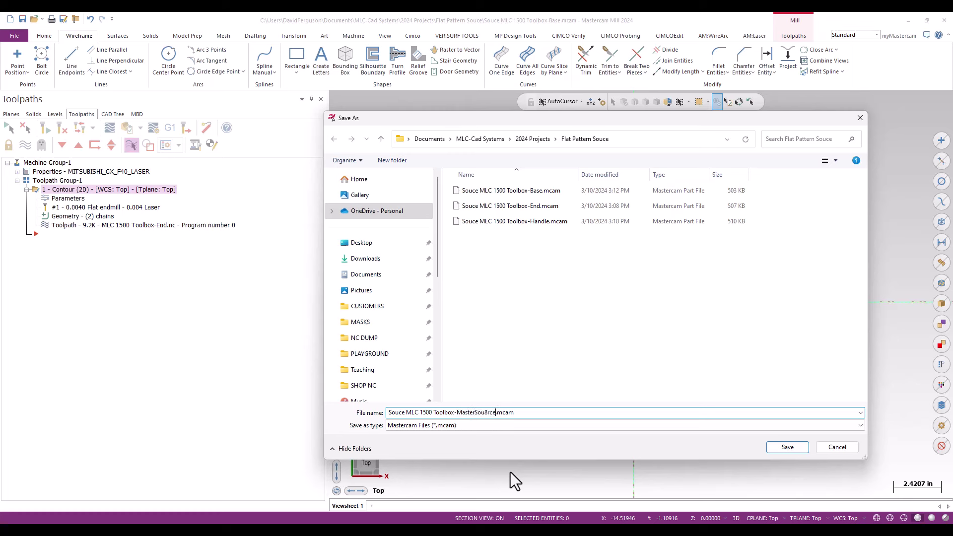